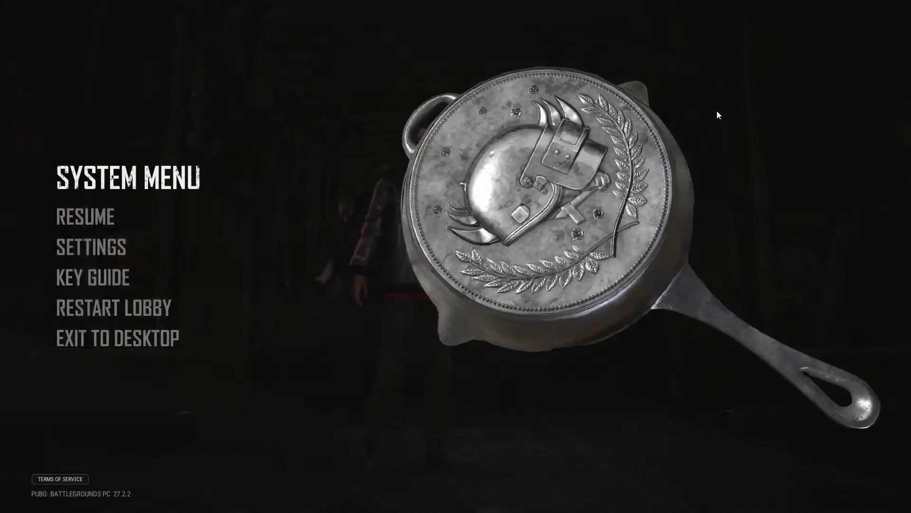
Switch PUBG's Display Mode to Borderless, apply it, and keep the 1920 * 1080 resolution
click(102, 252)
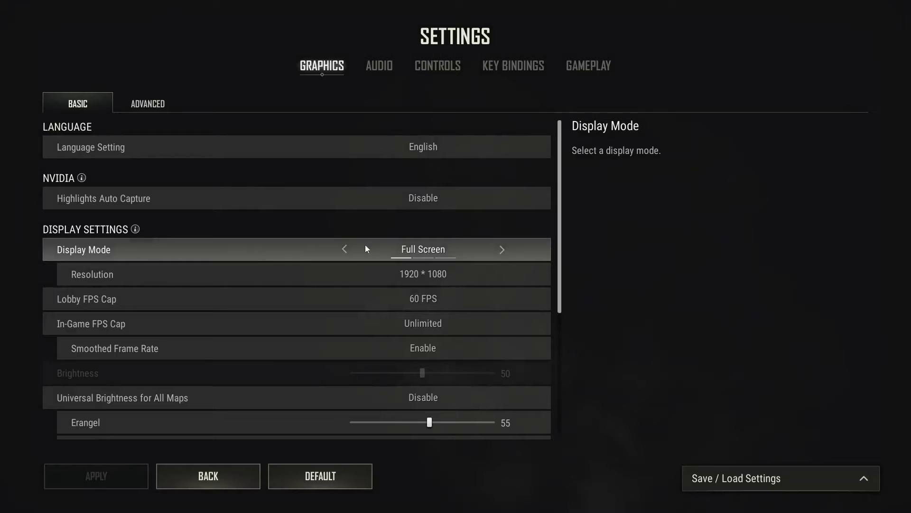
click(502, 250)
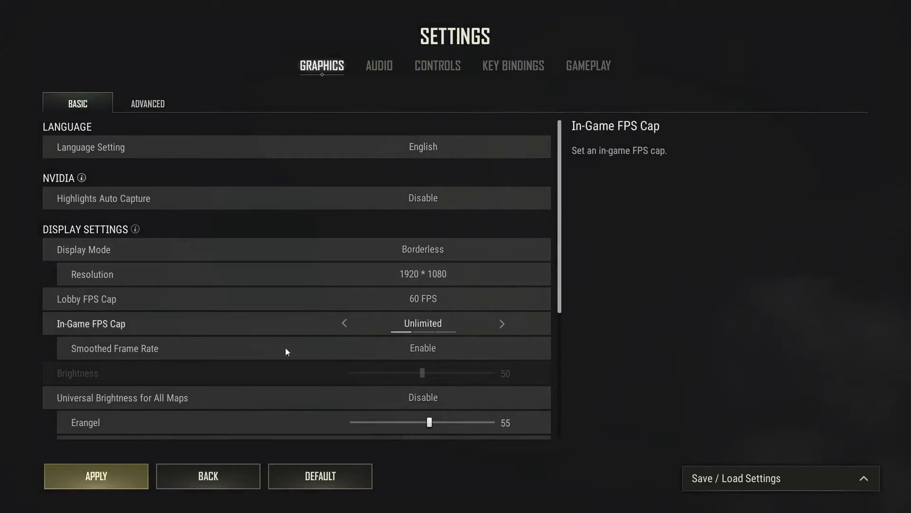
click(98, 476)
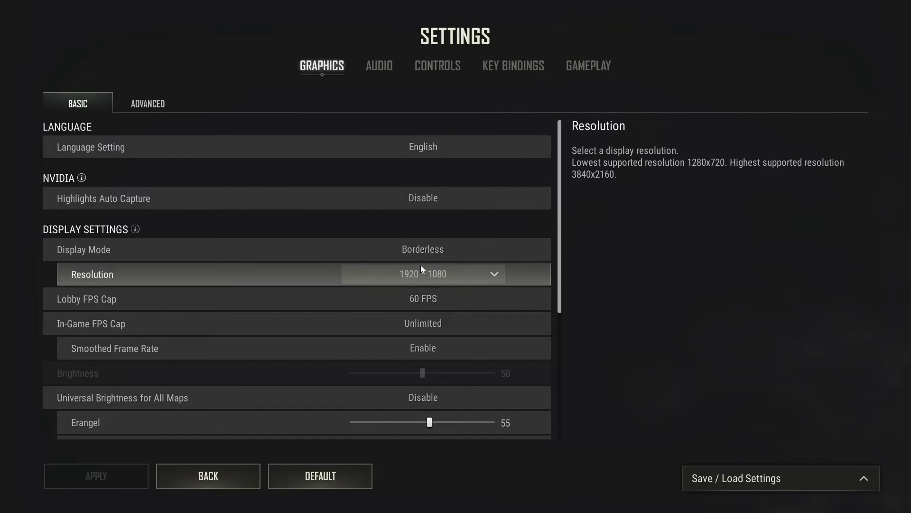
click(491, 274)
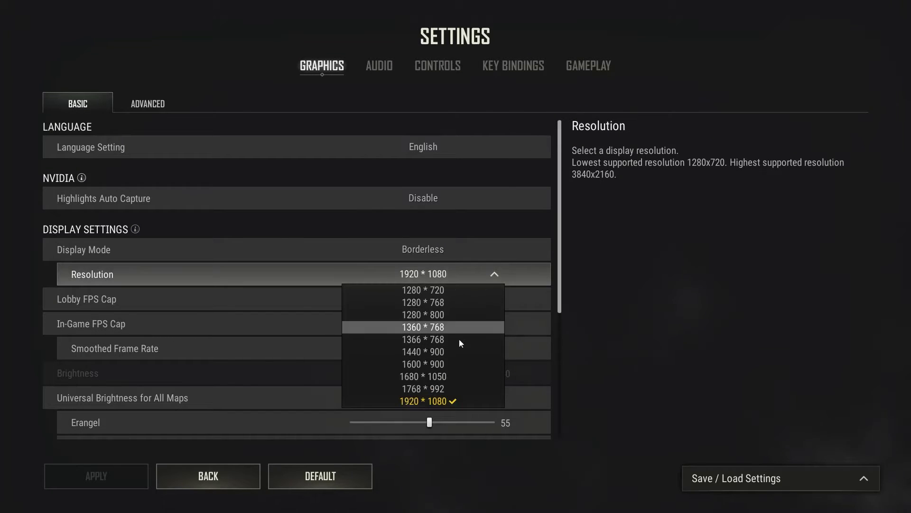
click(452, 400)
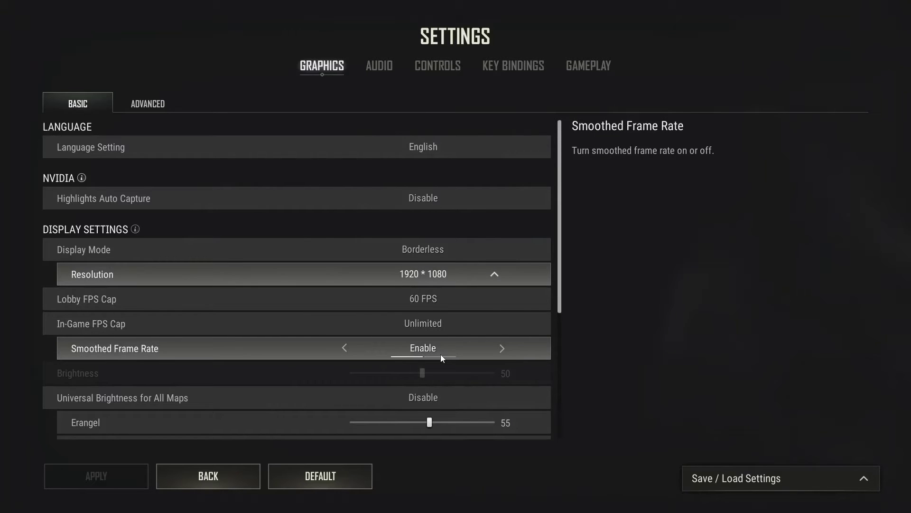
scroll(440, 354, down, 5)
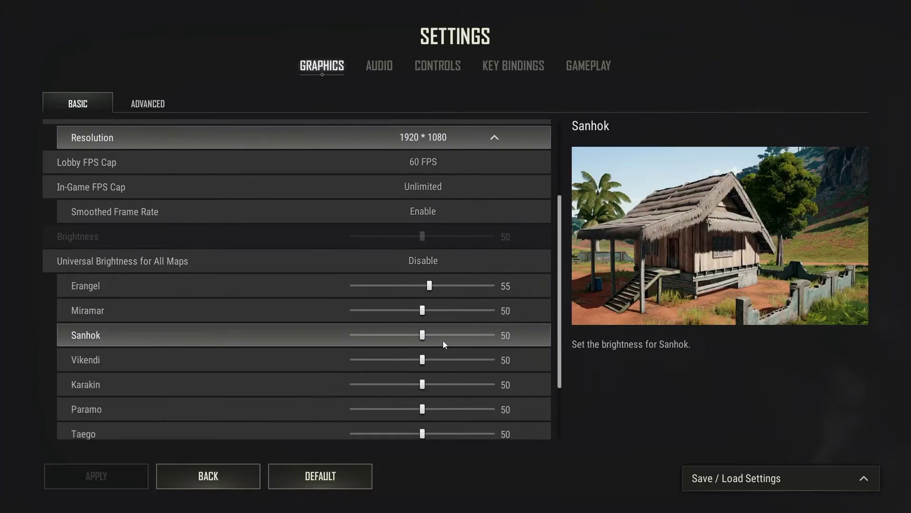
scroll(443, 340, down, 3)
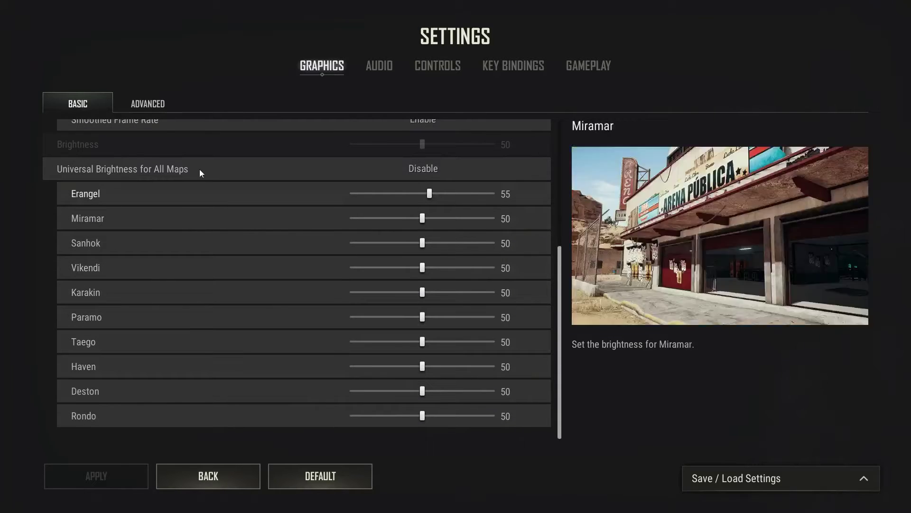
Set Overall Graphics Quality to Very Low in the advanced graphics settings
click(149, 105)
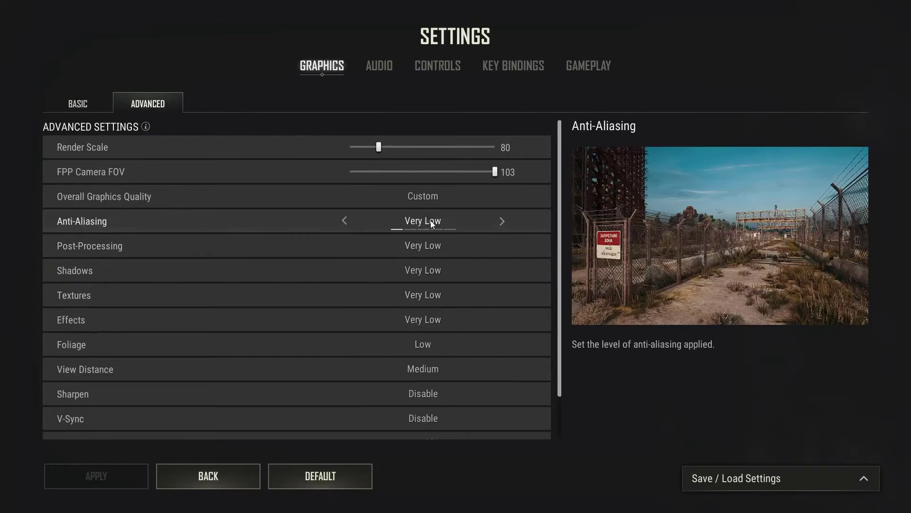
click(501, 196)
click(501, 196)
click(344, 196)
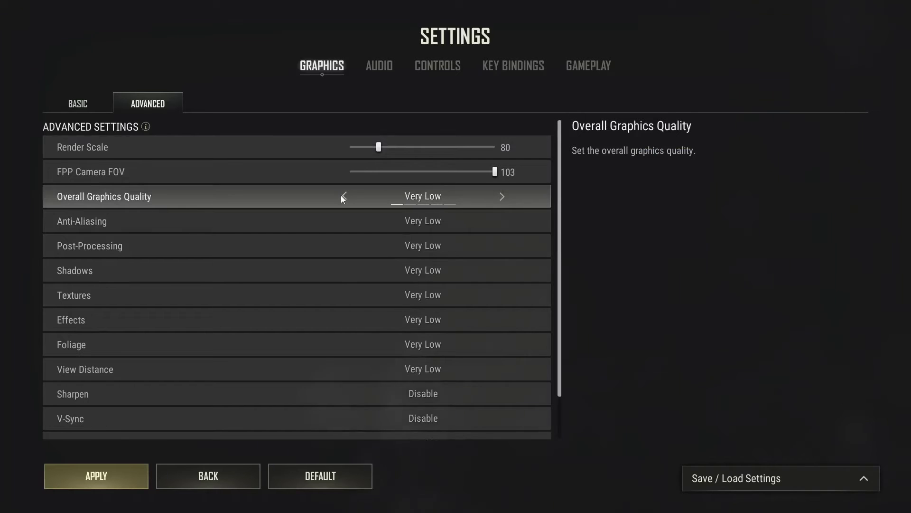
scroll(427, 413, down, 3)
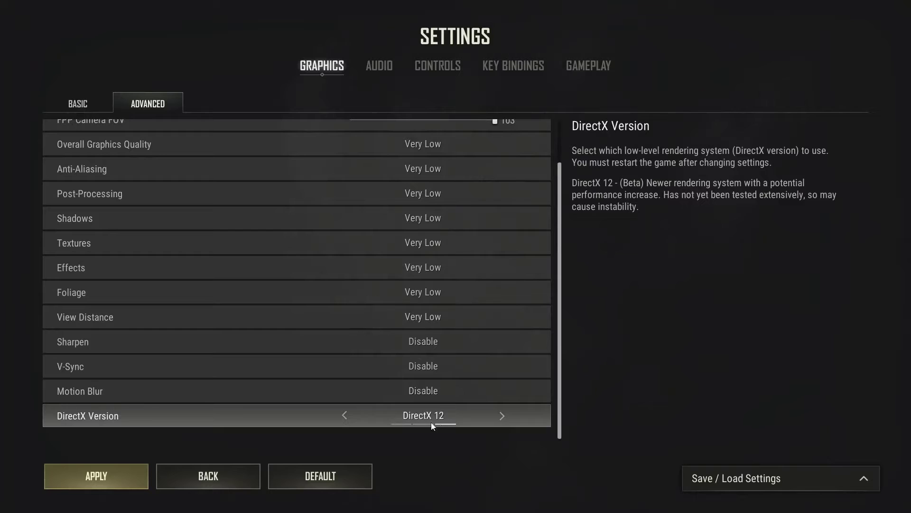
Change DirectX Version to DirectX 11 Enhanced and apply the graphics settings
click(345, 416)
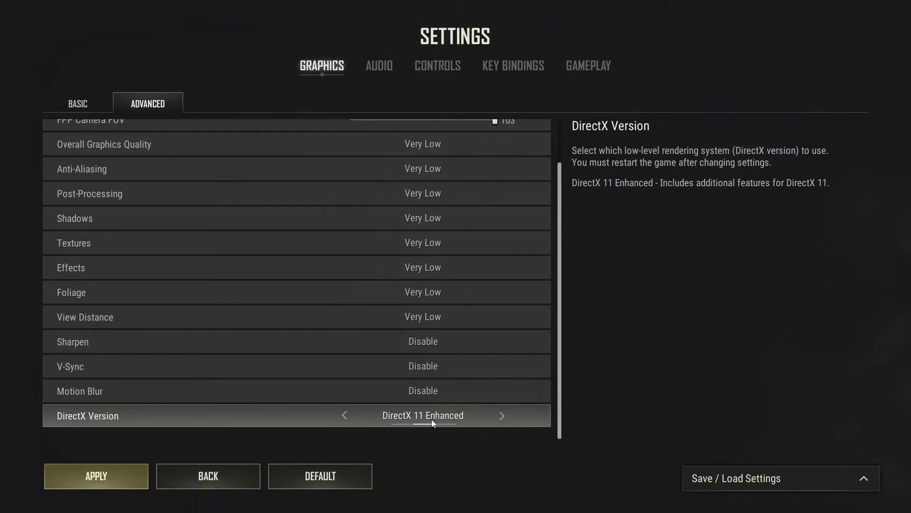
click(115, 484)
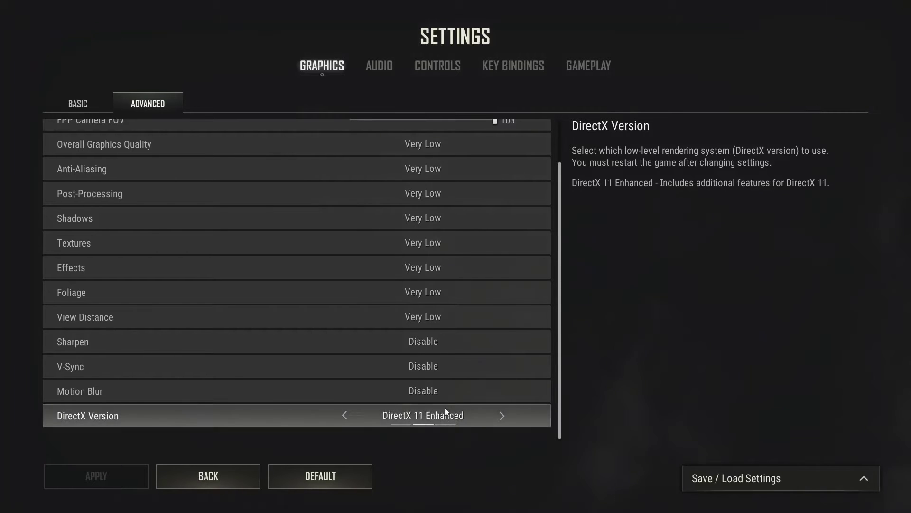
scroll(360, 206, up, 2)
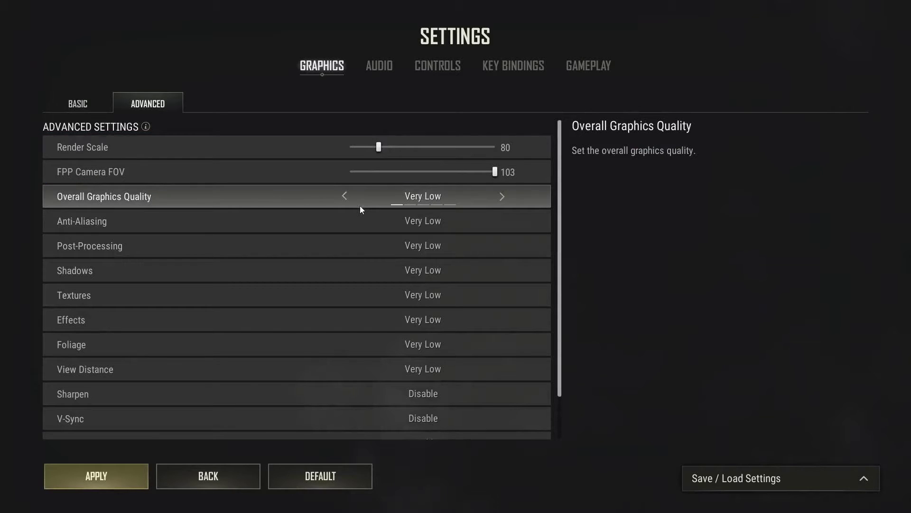
scroll(359, 206, down, 2)
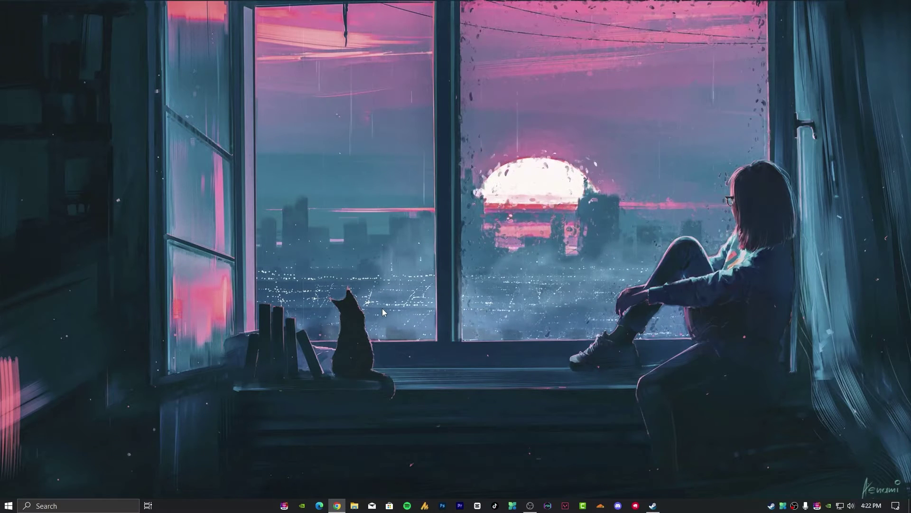
Open File Explorer and go to the GAMES (E:) drive
click(71, 505)
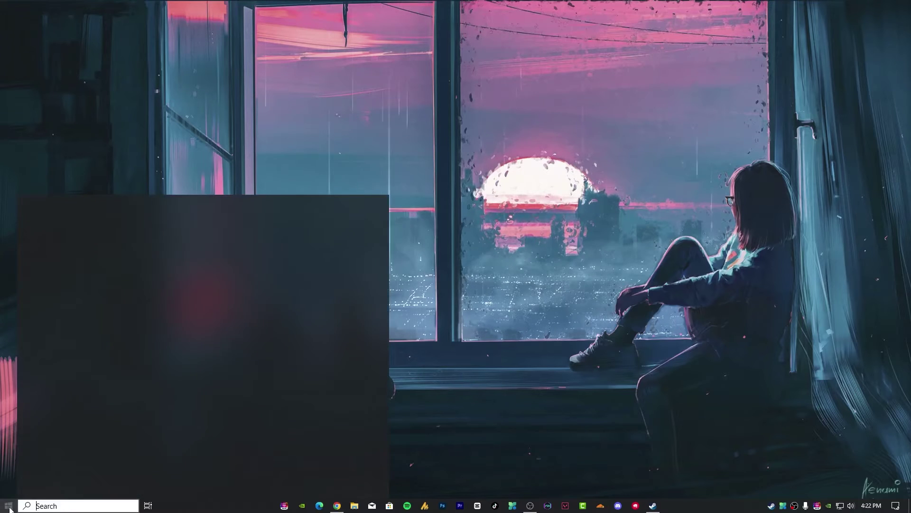
click(354, 505)
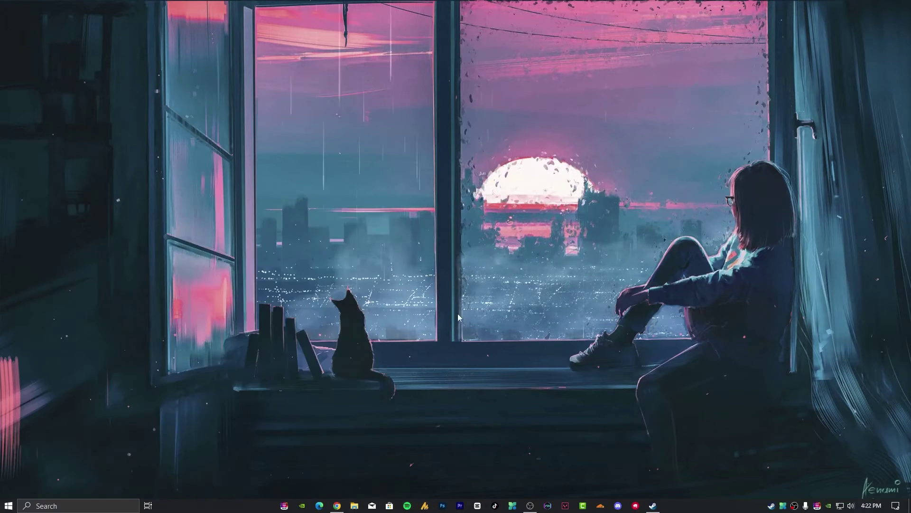
double_click(588, 341)
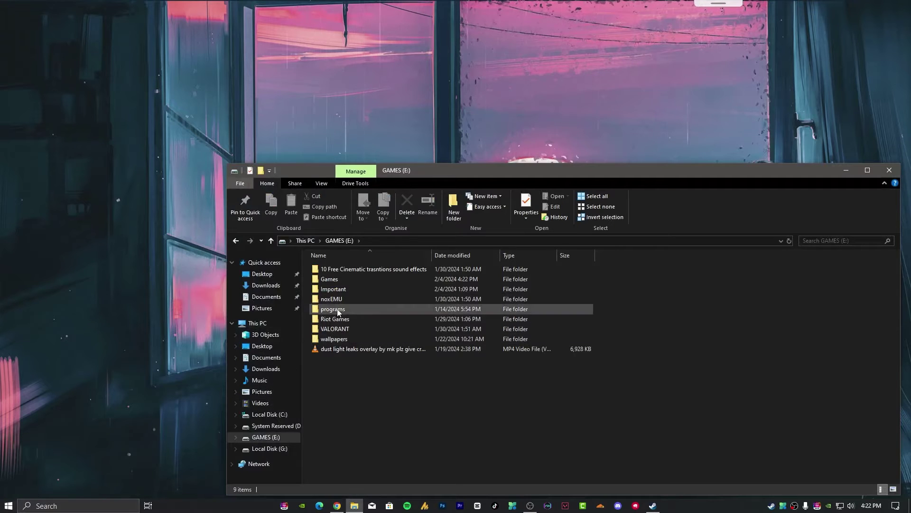
key(super)
text(steam)
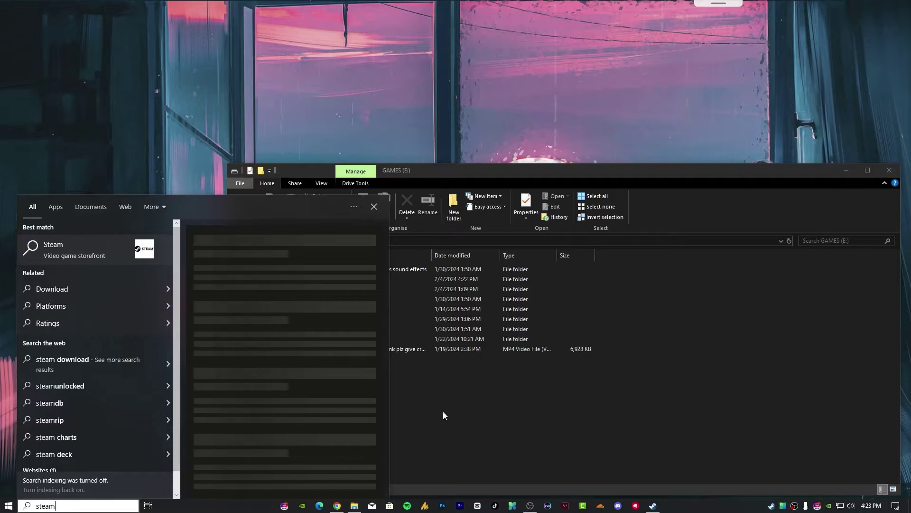
key(Escape)
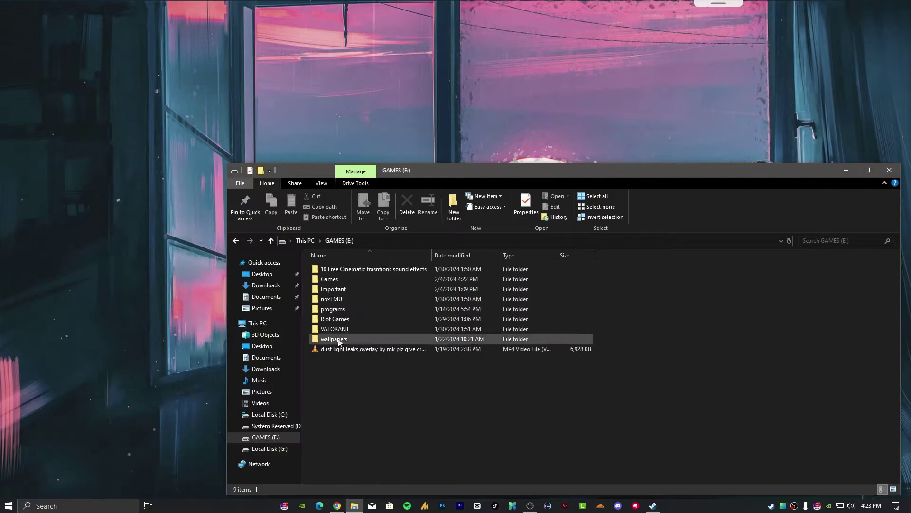
Run steam.exe from the Games folder
double_click(346, 278)
scroll(370, 360, down, 8)
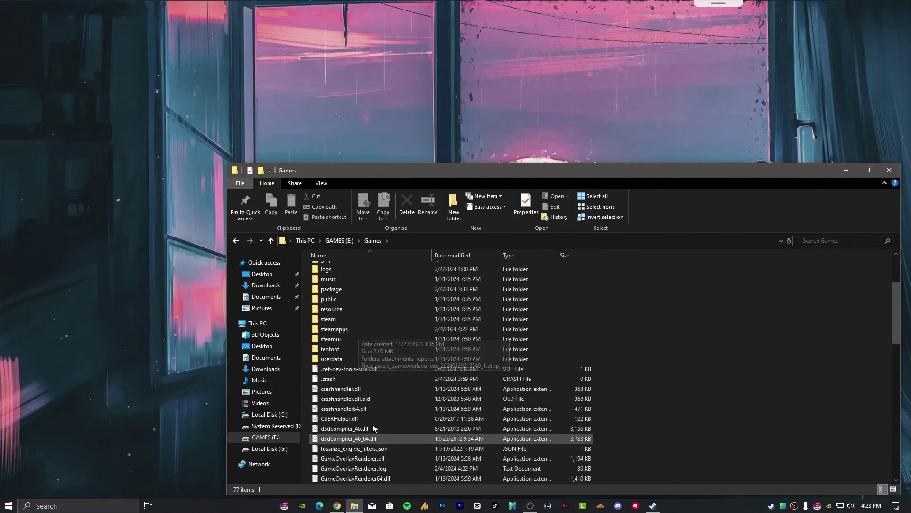
scroll(354, 381, down, 6)
right_click(337, 338)
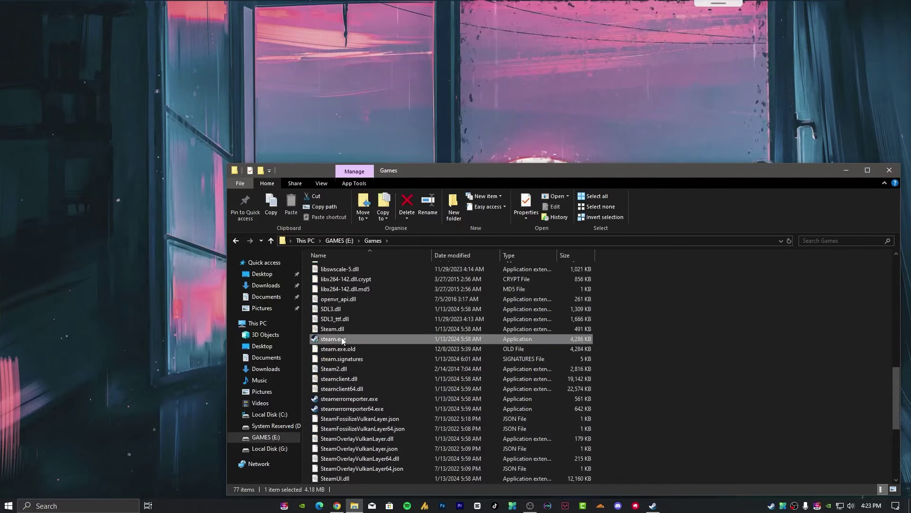
click(378, 121)
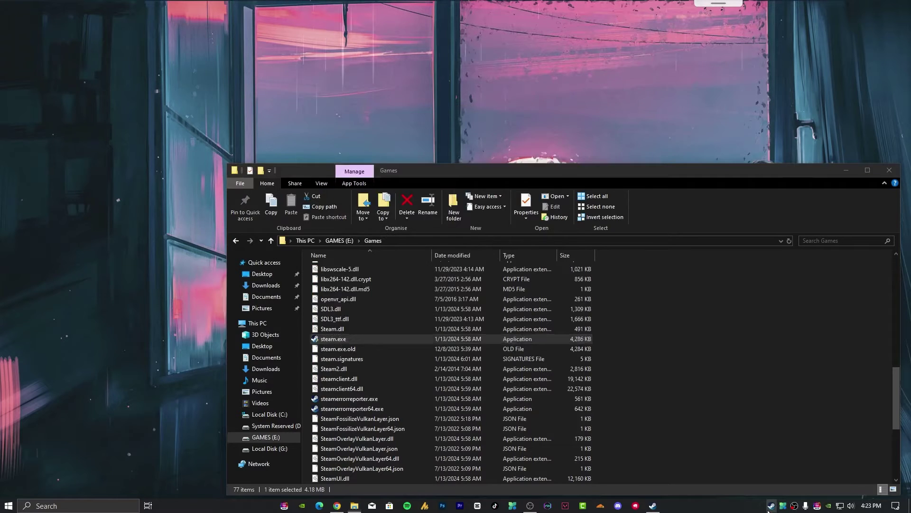
Open PUBG: BATTLEGROUNDS Properties from the Steam library
drag(229, 42, 295, 56)
click(192, 57)
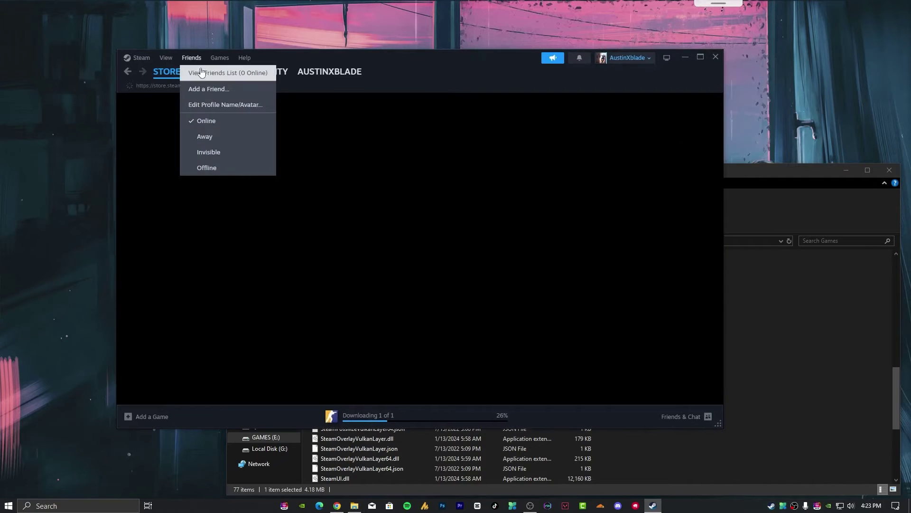
mouse_move(244, 58)
click(207, 71)
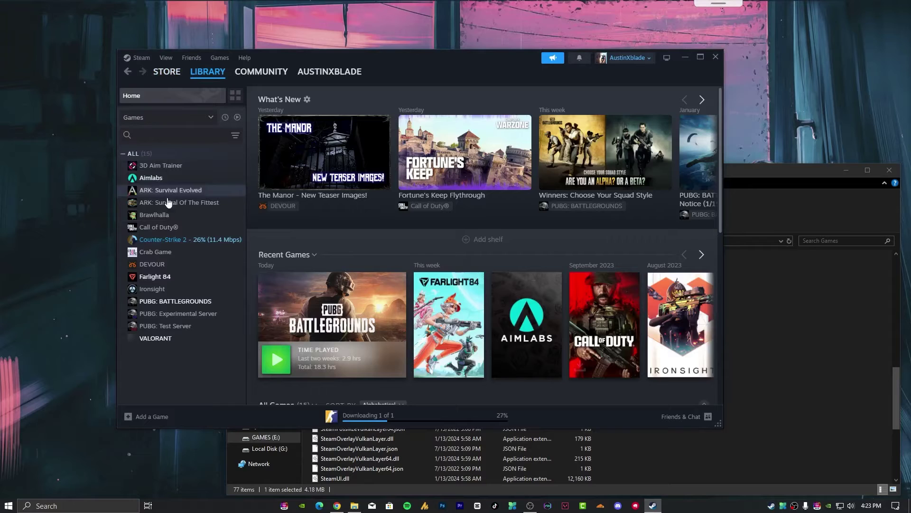
right_click(179, 302)
click(204, 373)
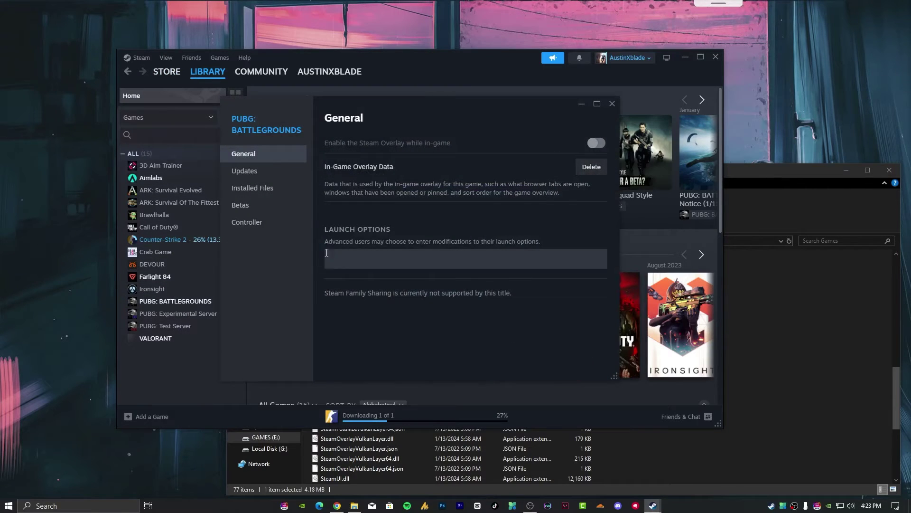
Paste launch options -USEALLAVAILABLECORES -NOSPLASH +mat_antialias 0 and show Installed Files
click(368, 258)
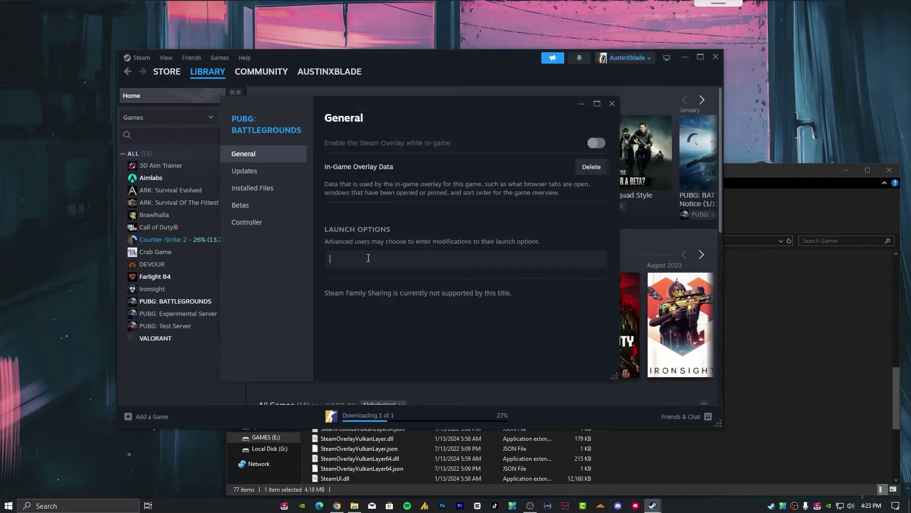
text(-USEALLAVAILABLECORES -NOSPLASH +mat_antialias 0.)
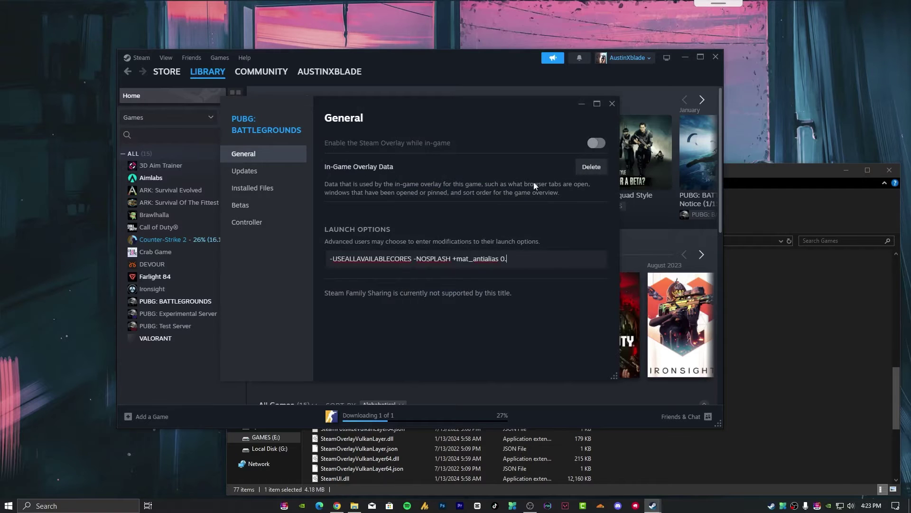
click(268, 190)
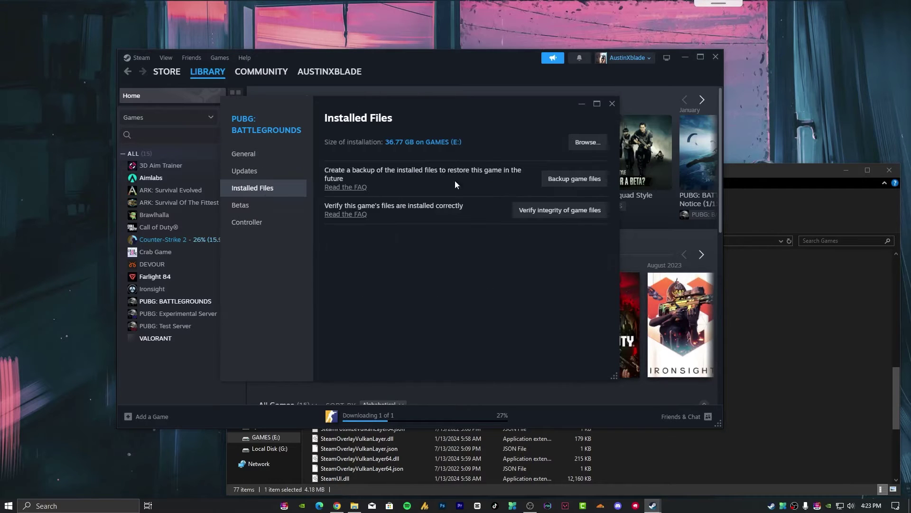
Browse PUBG's local files to the TslGame\Binaries\Win64 folder
click(588, 143)
double_click(342, 280)
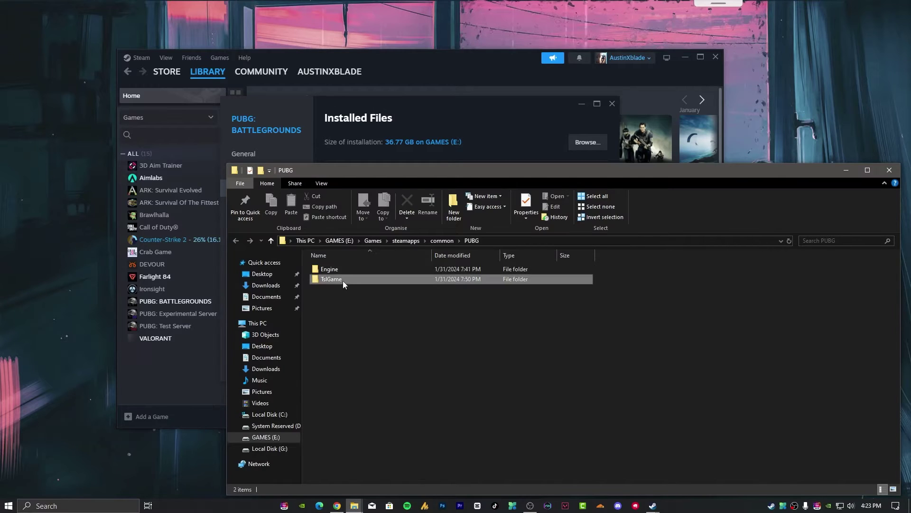
double_click(342, 269)
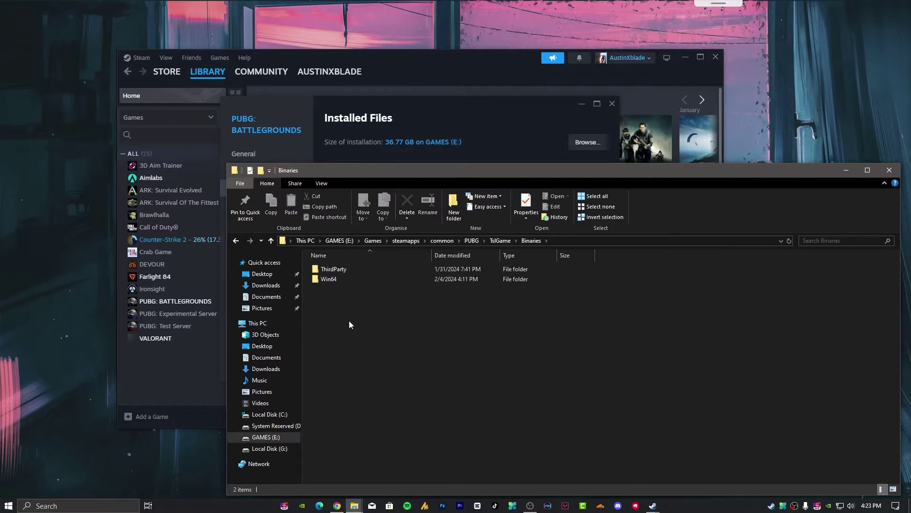
double_click(341, 279)
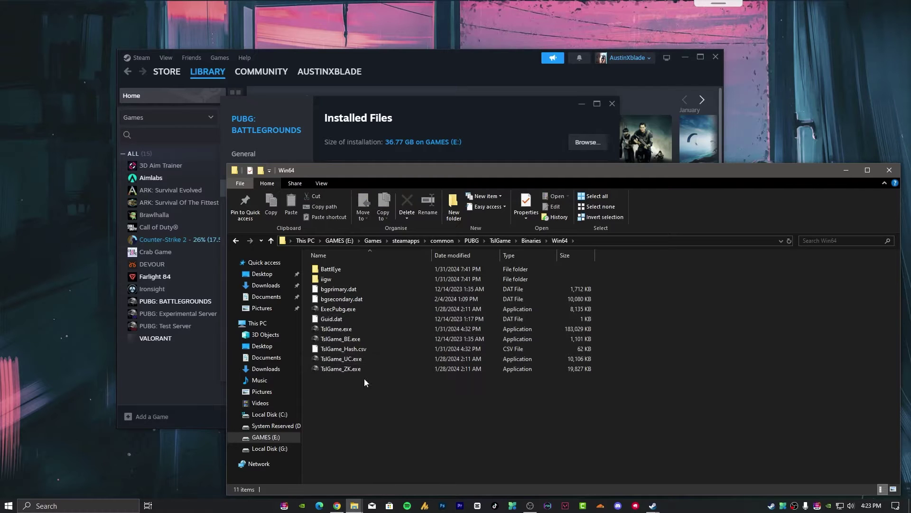
Make ExecPubg.exe override high DPI scaling, performed by Application
right_click(335, 308)
click(380, 300)
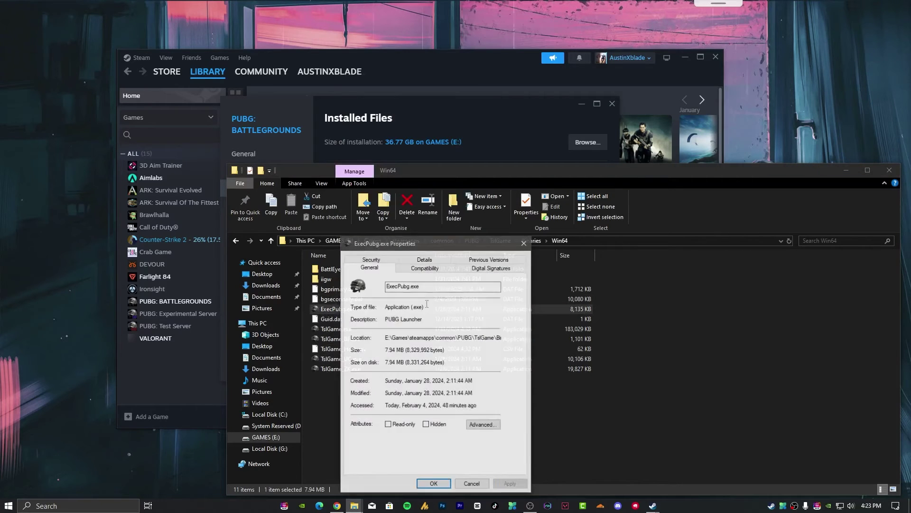
click(426, 269)
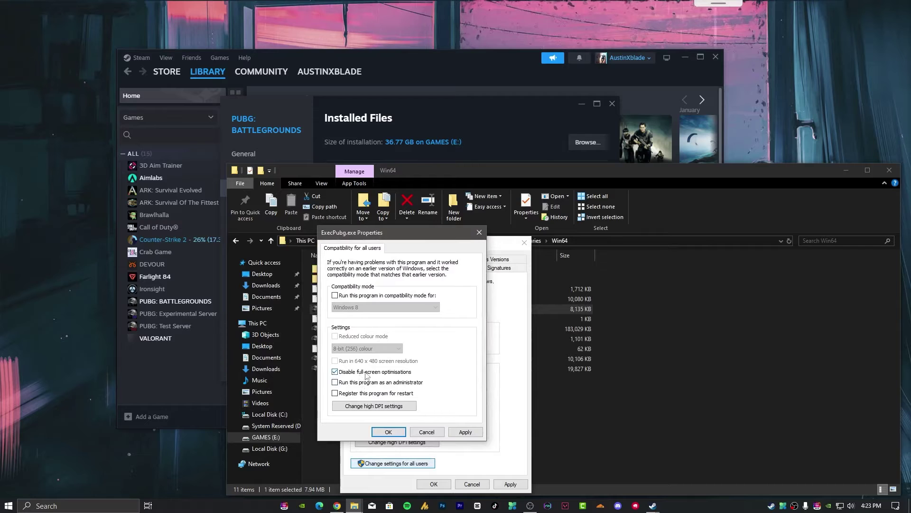
click(379, 407)
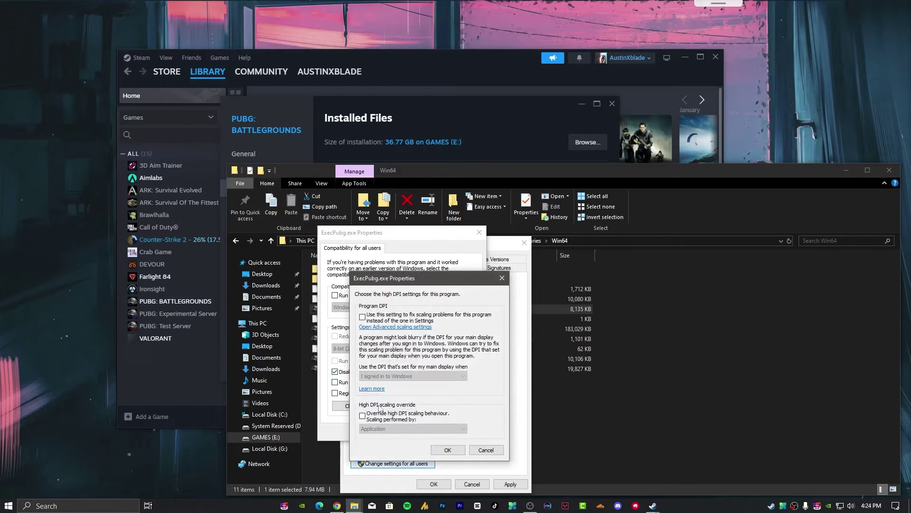
click(363, 416)
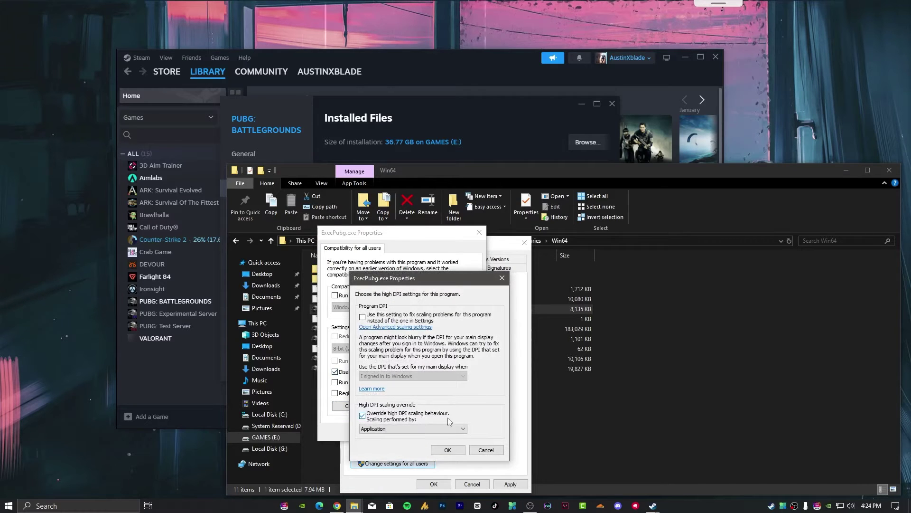
click(446, 428)
click(395, 437)
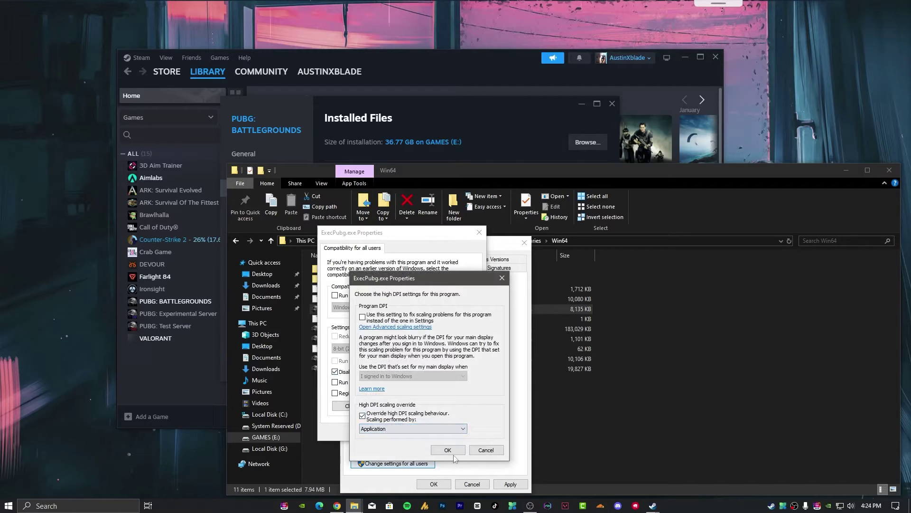
click(450, 452)
click(388, 432)
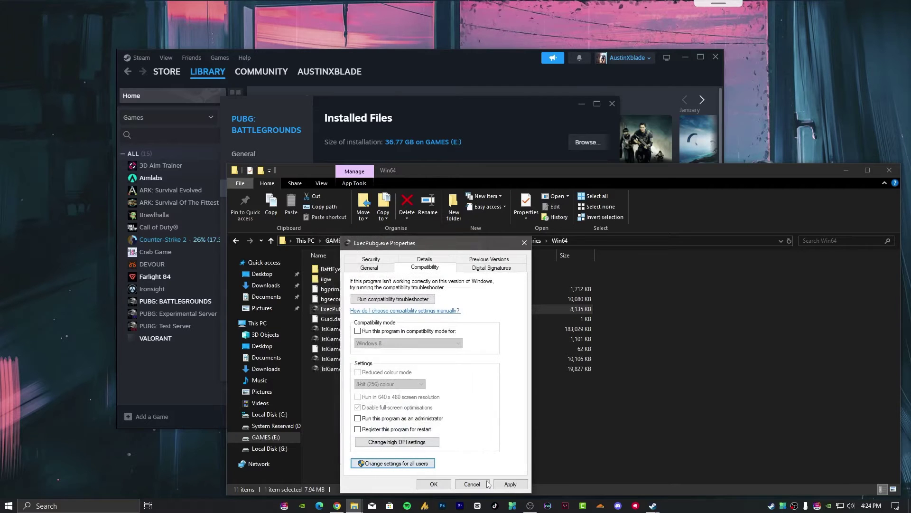
click(434, 483)
Give TslGame.exe the same high DPI override for all users, performed by Application
click(336, 329)
right_click(336, 330)
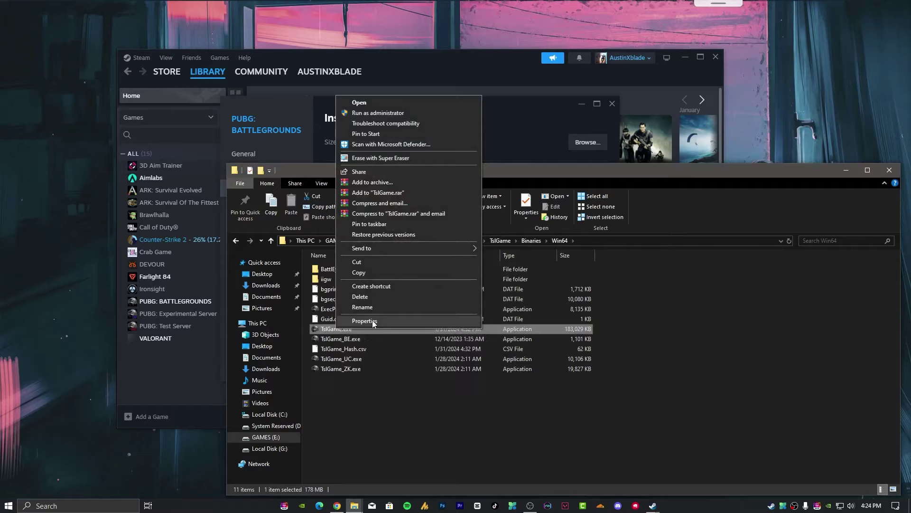
click(363, 319)
click(424, 267)
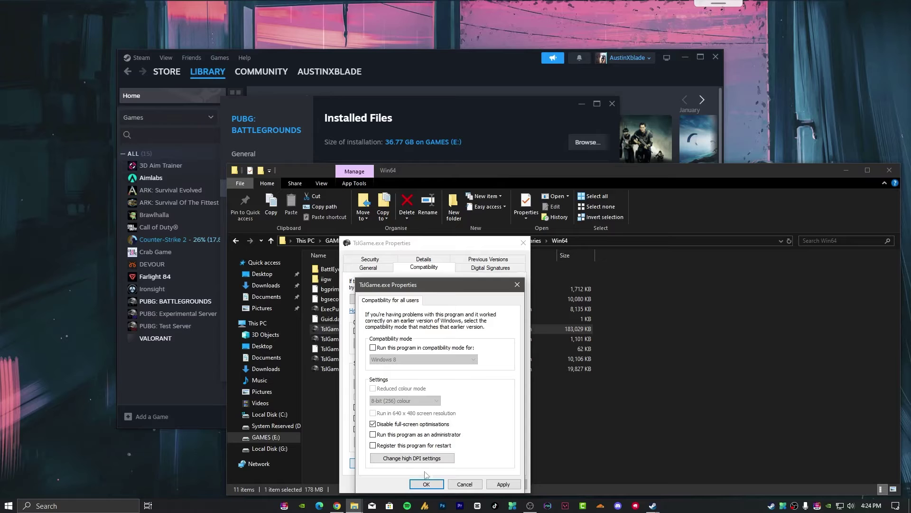
click(413, 459)
click(418, 448)
click(424, 461)
click(427, 467)
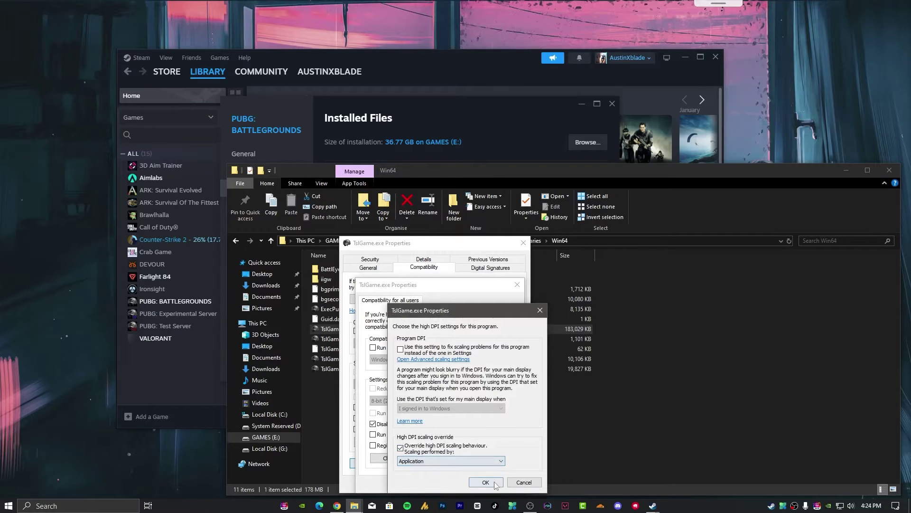
click(485, 482)
click(427, 484)
click(433, 484)
Apply the high DPI override by Application to TslGame_BE.exe and TslGame_UC.exe
right_click(387, 340)
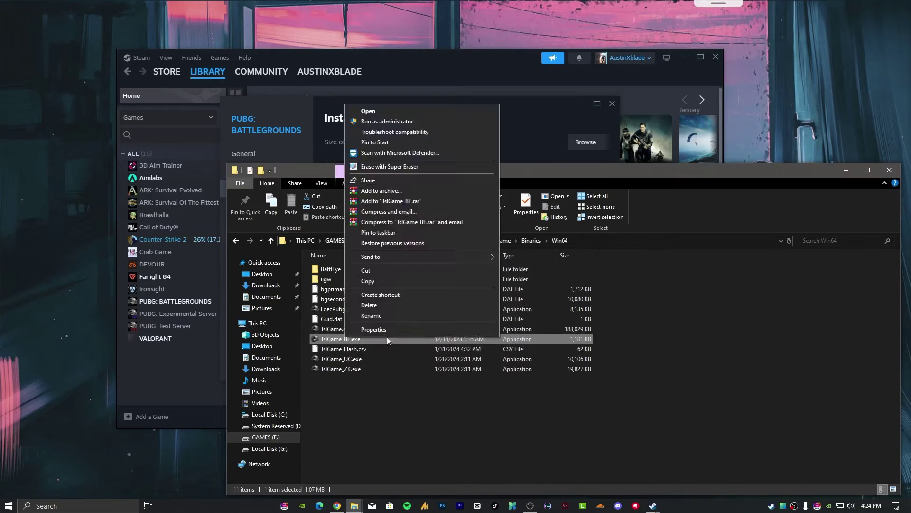
click(374, 329)
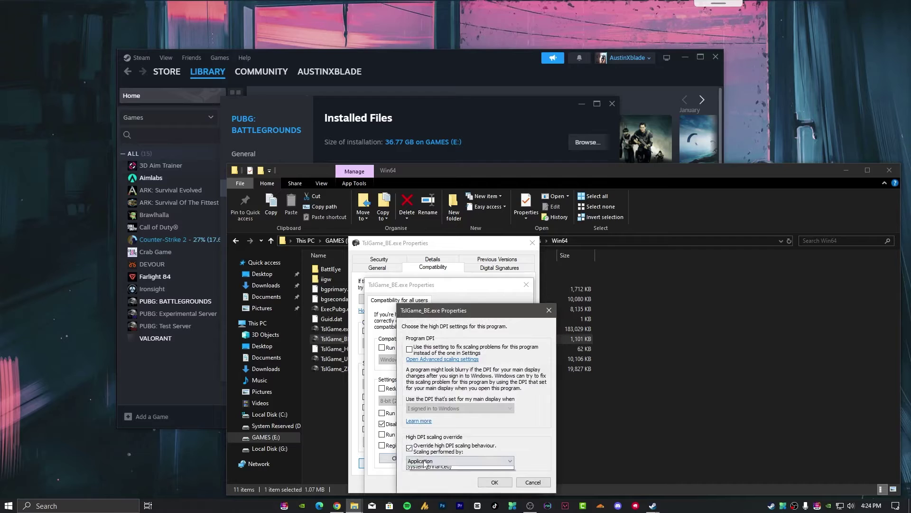
key(Escape)
key(Escape)
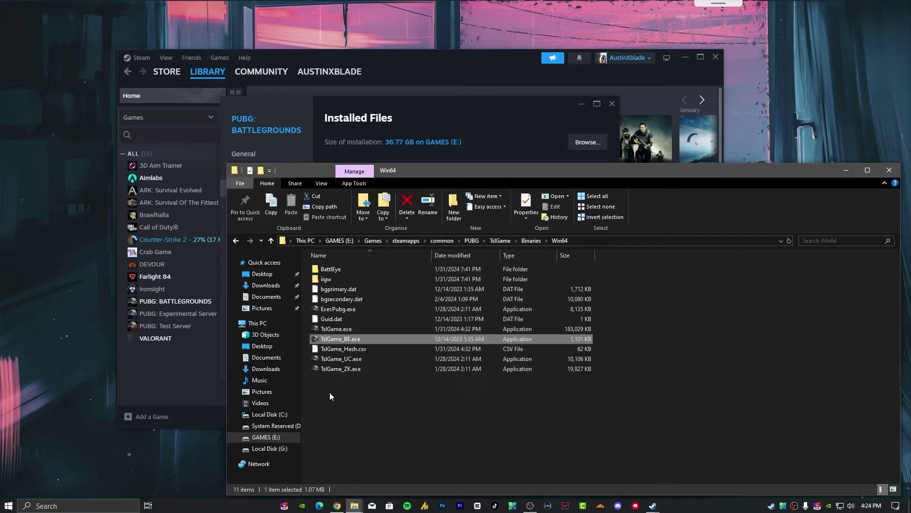
click(341, 359)
key(alt+Return)
click(461, 266)
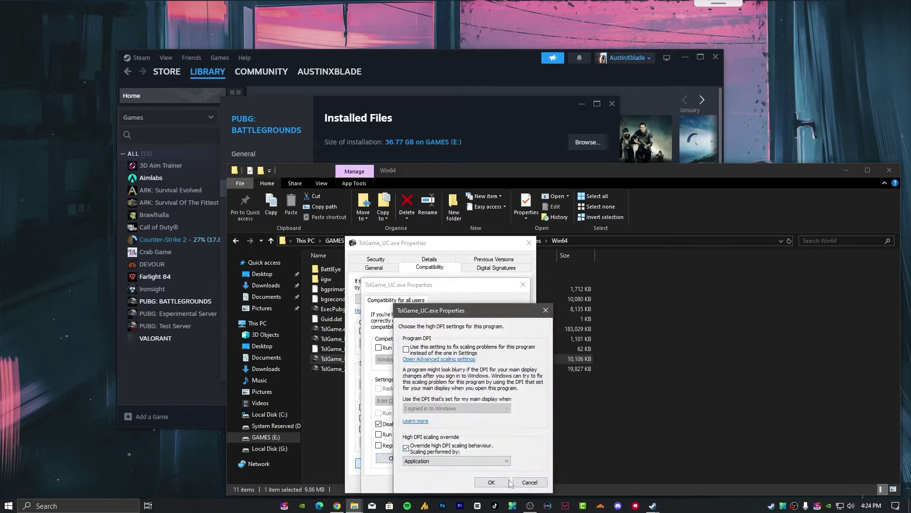
click(506, 482)
Apply the same high DPI override to TslGame_ZK.exe
key(Escape)
key(Escape)
click(349, 369)
key(alt+Return)
click(437, 267)
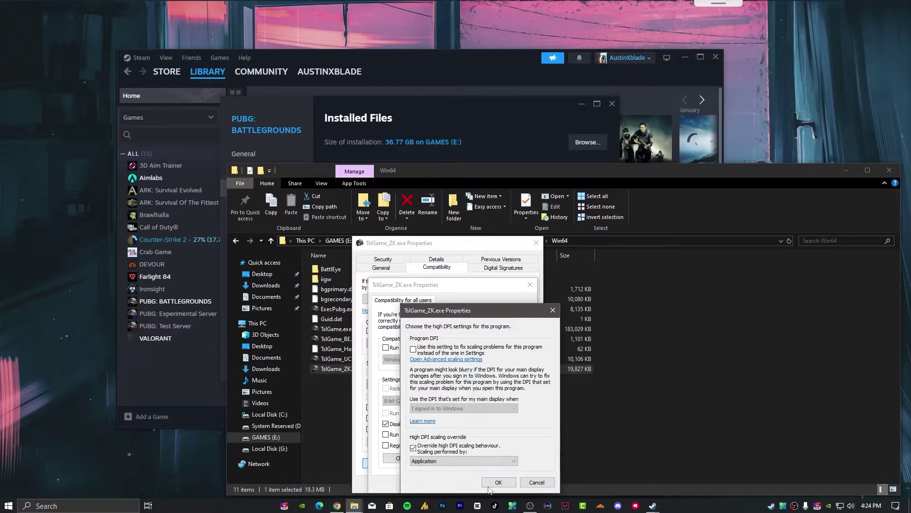
click(489, 484)
key(Escape)
key(Escape)
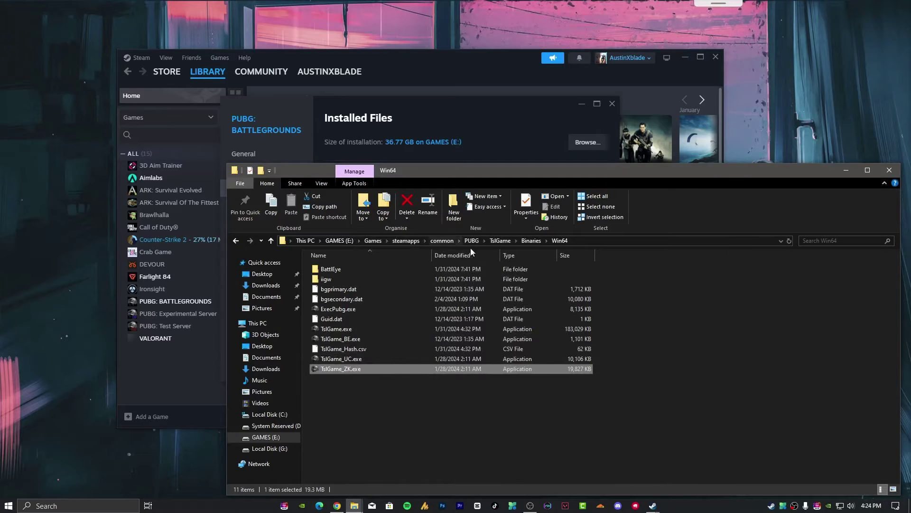
Copy the Win64 folder path, then go to Gaming > Graphics settings in Windows Settings
click(589, 241)
key(ctrl+c)
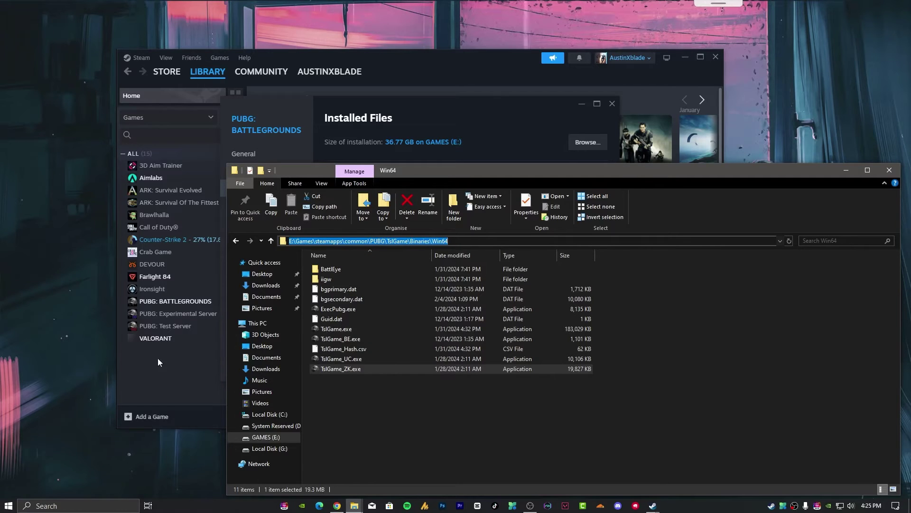
key(super)
text(gra)
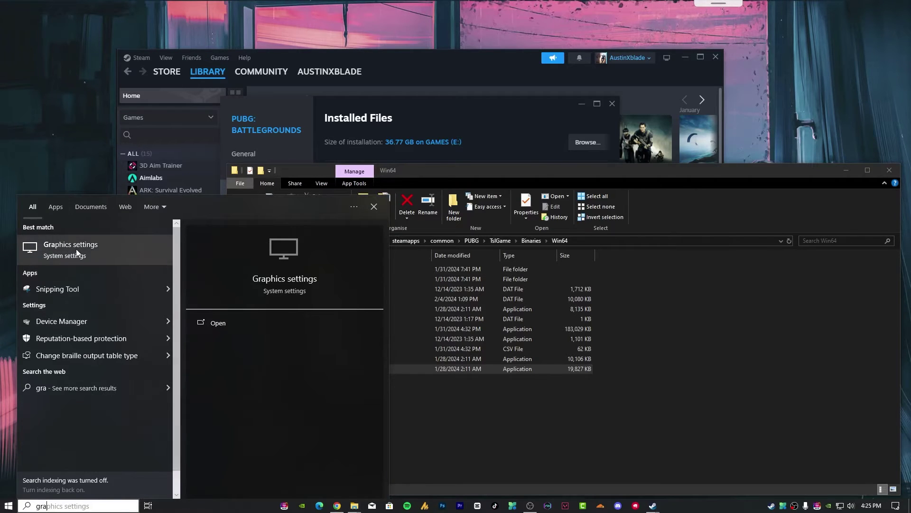
click(8, 506)
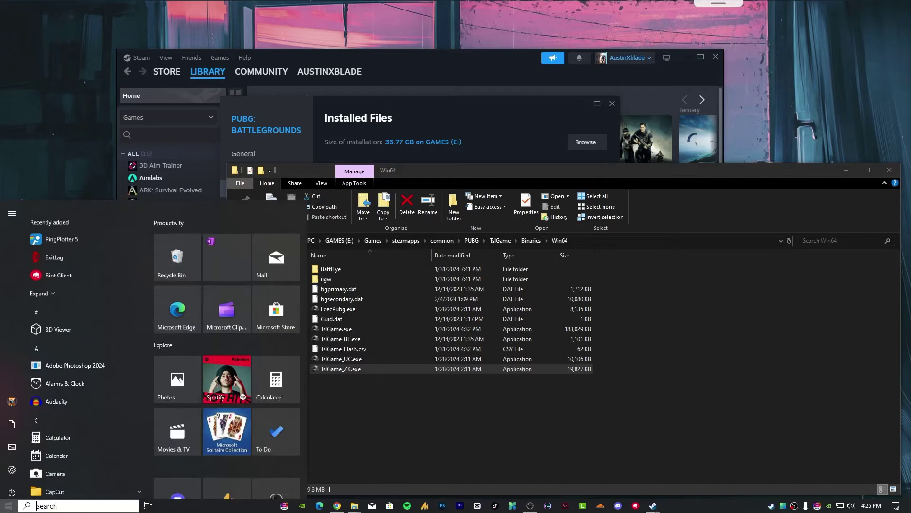
click(12, 464)
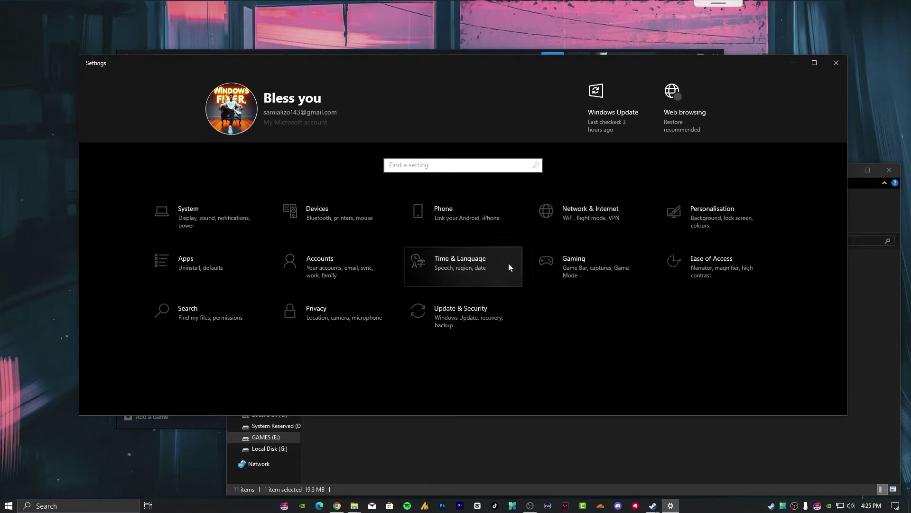
click(601, 267)
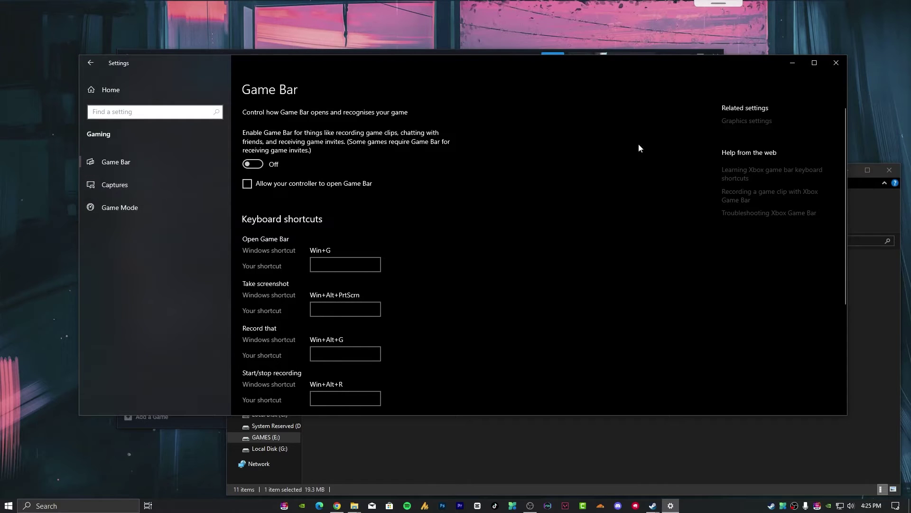
click(750, 121)
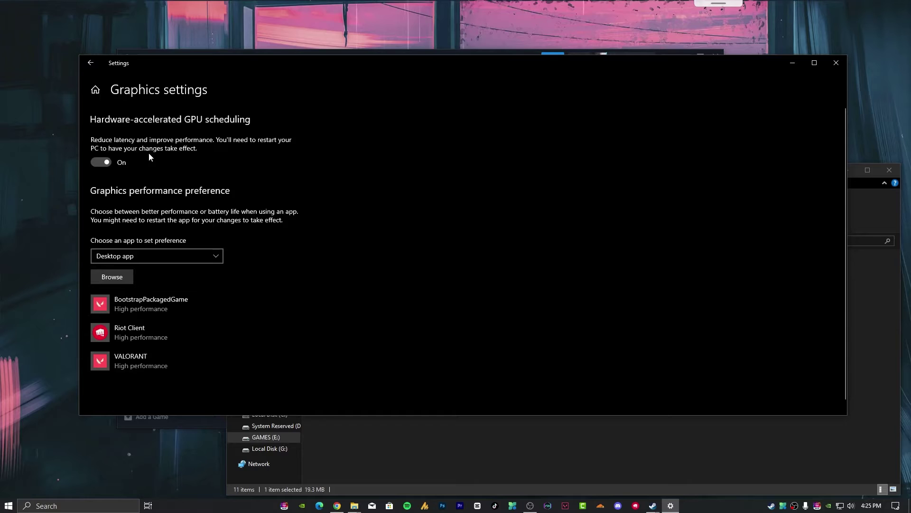
Add ExecPubg.exe from the pasted Win64 path to the graphics preference list
click(112, 276)
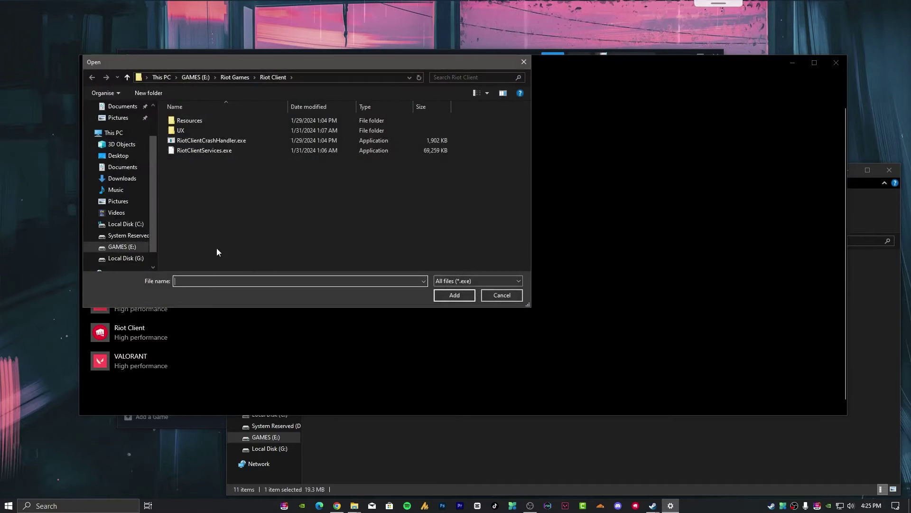
drag(312, 64, 440, 89)
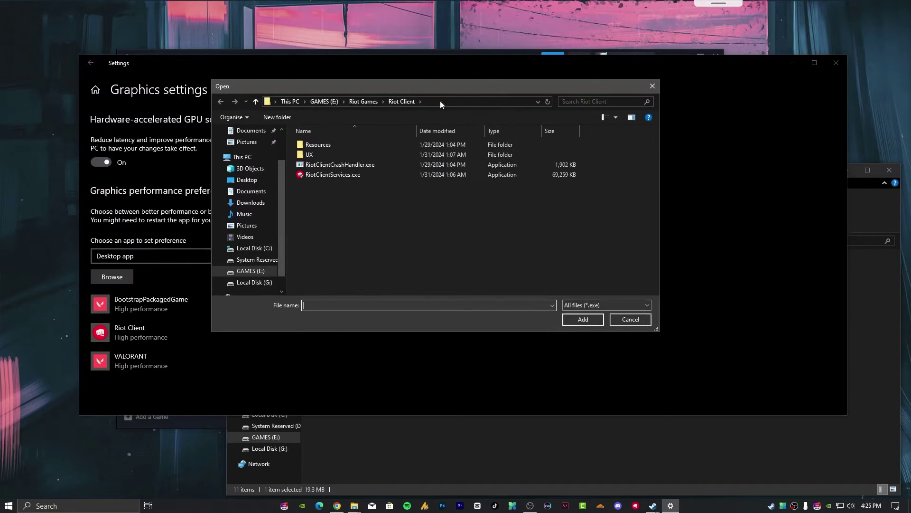
click(440, 100)
key(ctrl+v)
key(Return)
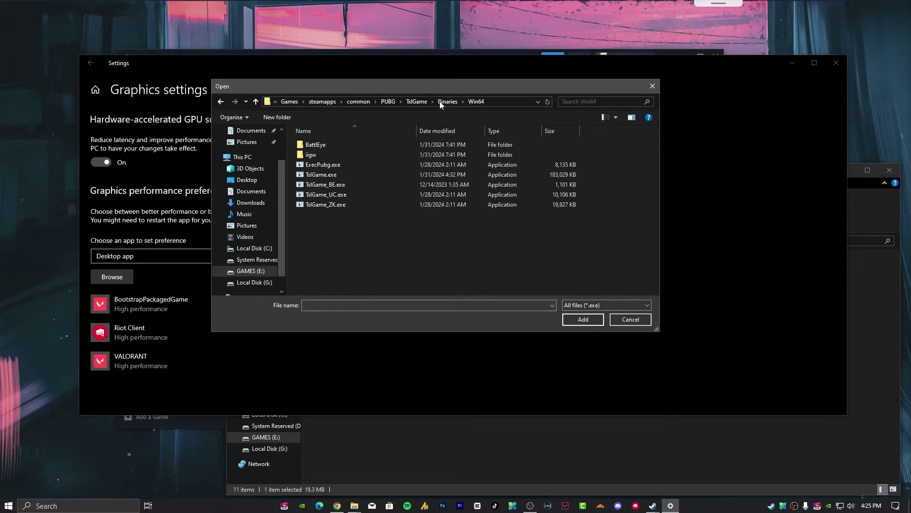
click(333, 167)
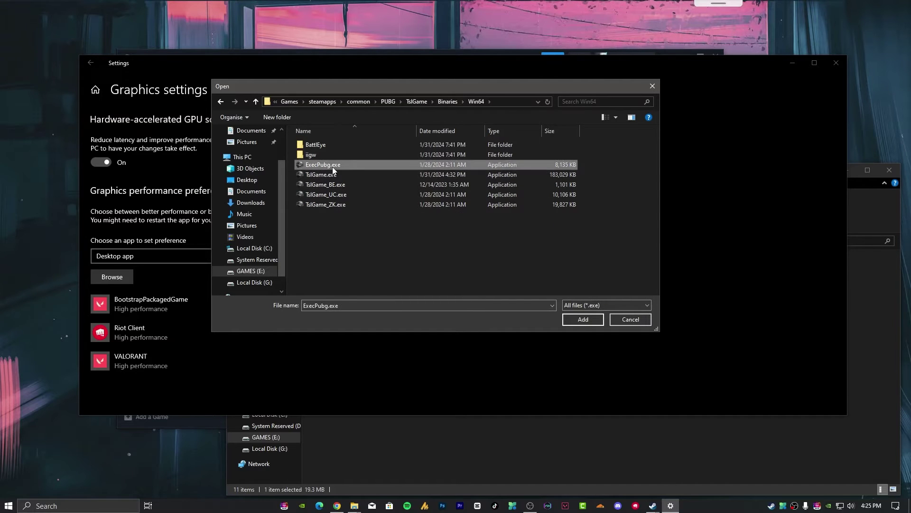
click(583, 319)
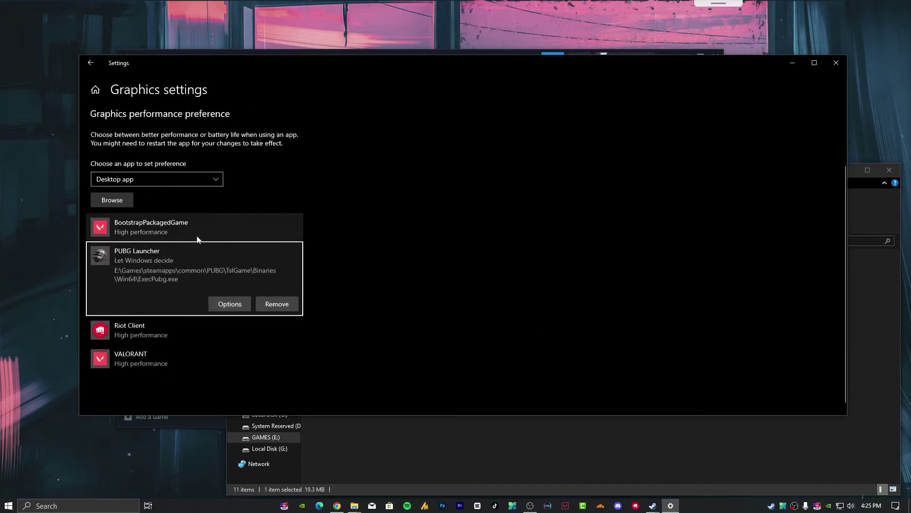
Add TslGame.exe and the remaining PUBG executables to the graphics list
click(112, 195)
click(332, 176)
click(583, 319)
click(112, 193)
click(583, 319)
click(112, 194)
click(583, 319)
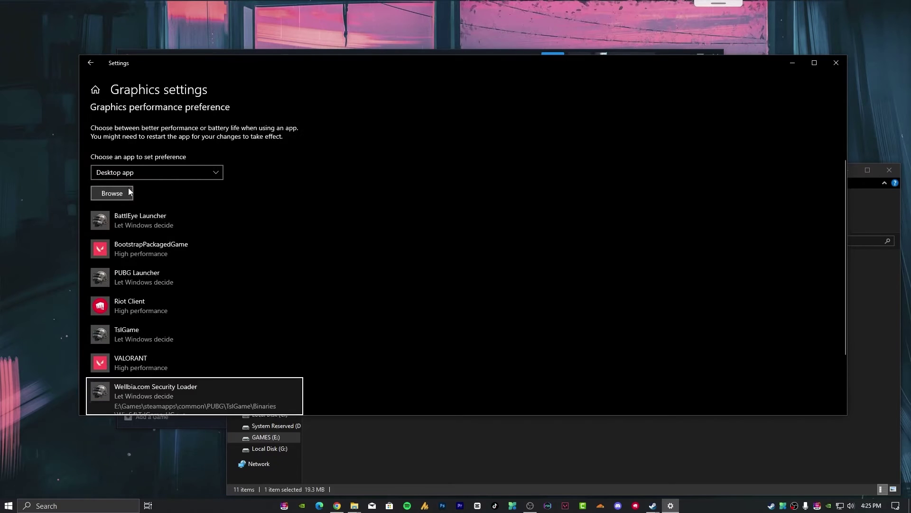
click(112, 193)
click(583, 319)
Set BattlEye Launcher and PUBG to High performance
click(189, 225)
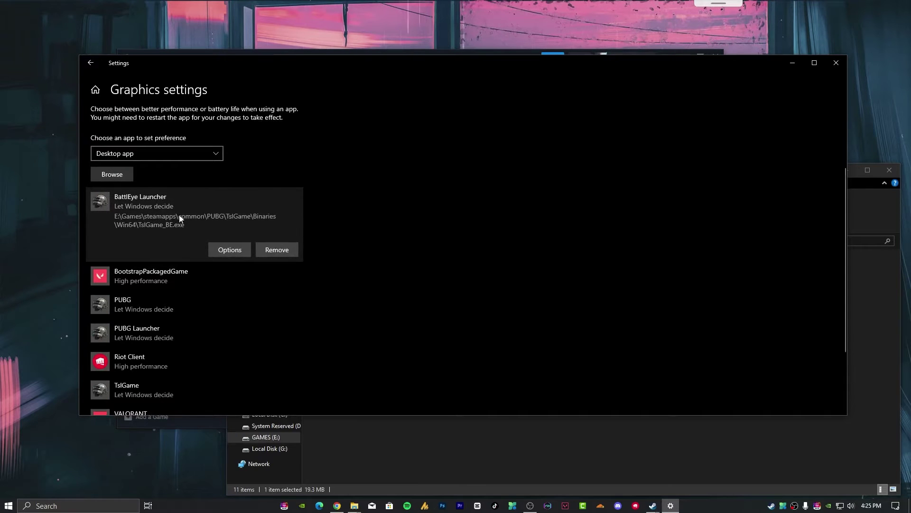
click(226, 253)
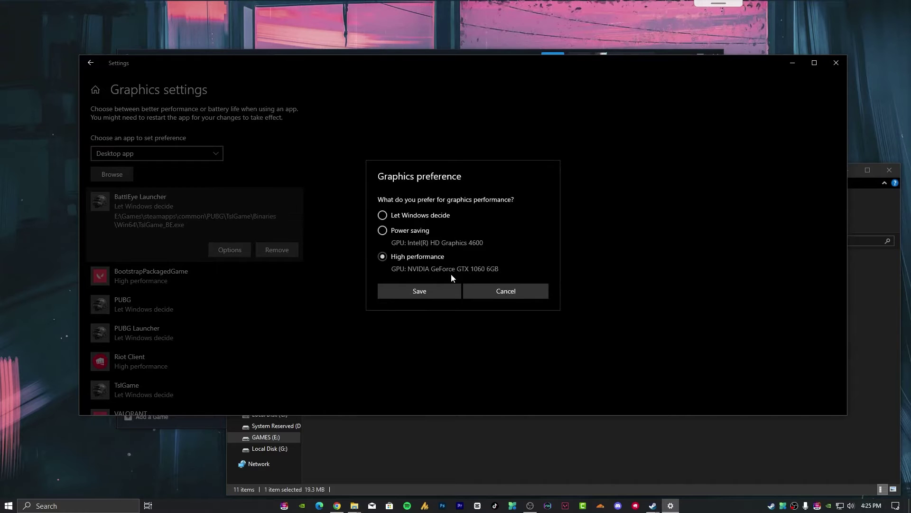
click(419, 291)
click(236, 288)
scroll(185, 232, down, 2)
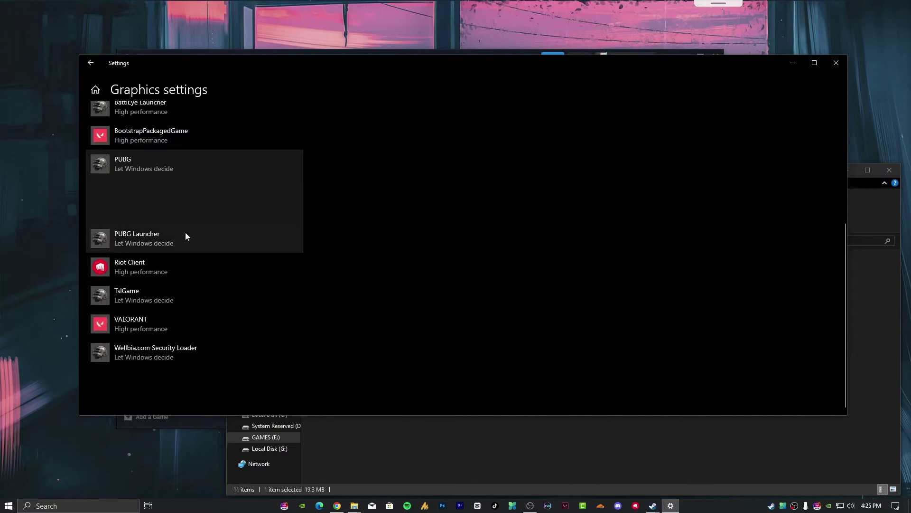
click(229, 212)
click(383, 256)
click(419, 291)
Set PUBG Launcher, TslGame and Wellbia.com Security Loader to High performance
click(219, 240)
click(229, 239)
click(381, 256)
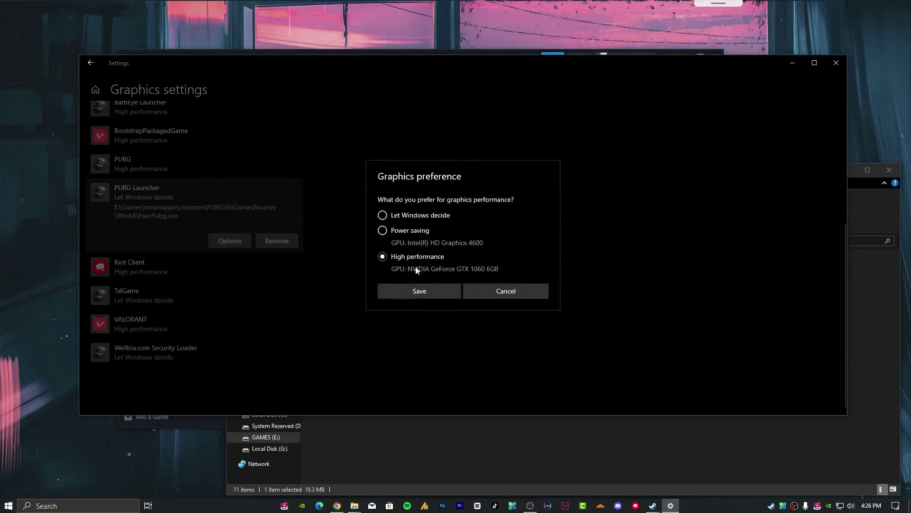
click(420, 291)
click(154, 292)
click(230, 297)
click(382, 256)
click(419, 290)
click(223, 303)
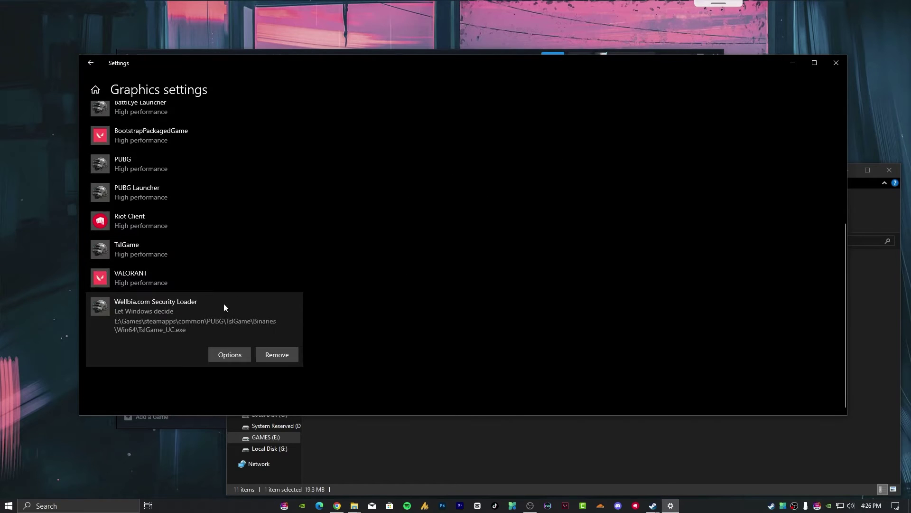
click(229, 354)
click(382, 256)
click(419, 291)
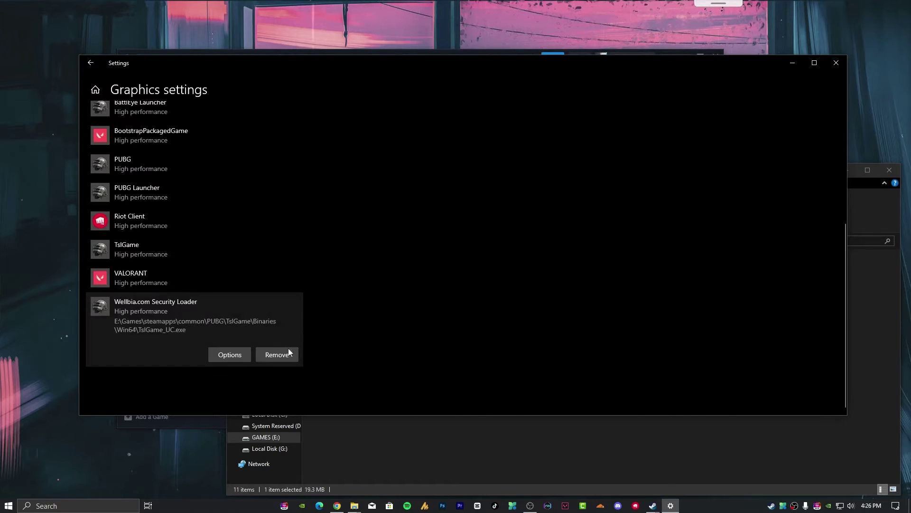
Close Settings, minimize Steam, and open Edit power plan via a 'power' search
click(830, 64)
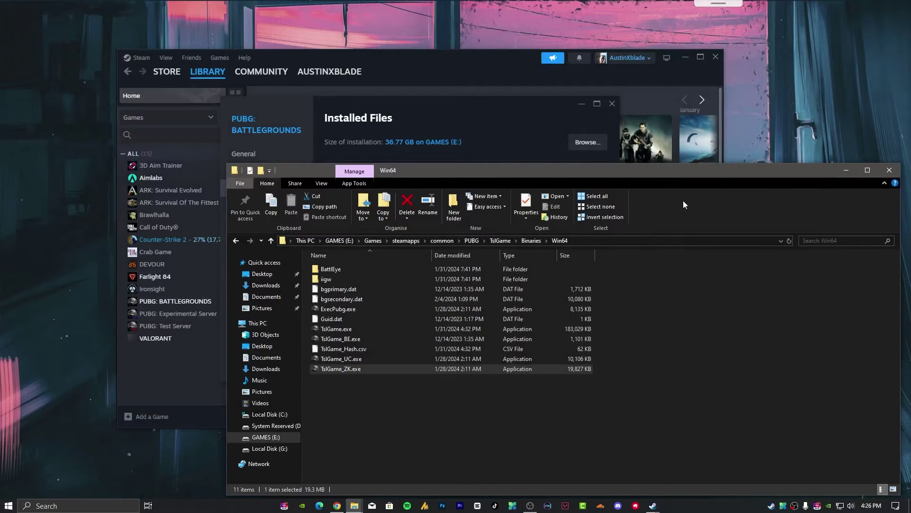
click(676, 82)
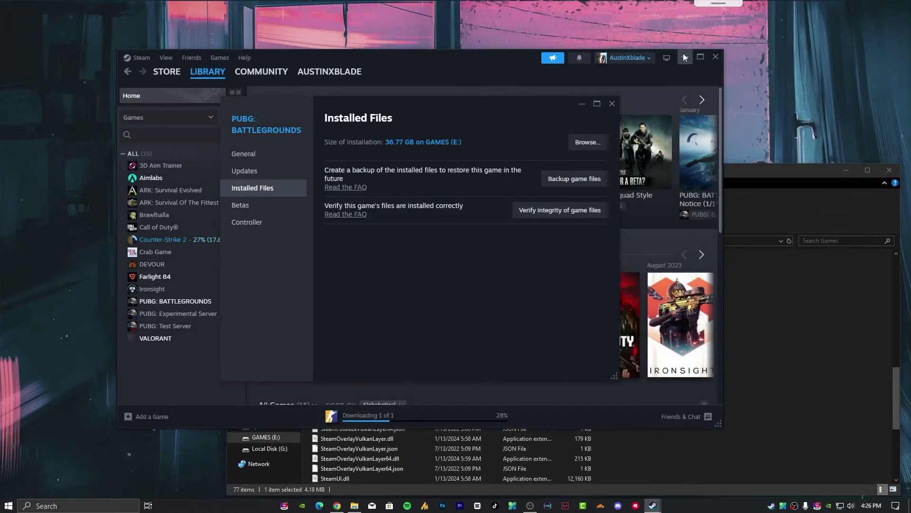
click(684, 57)
key(super)
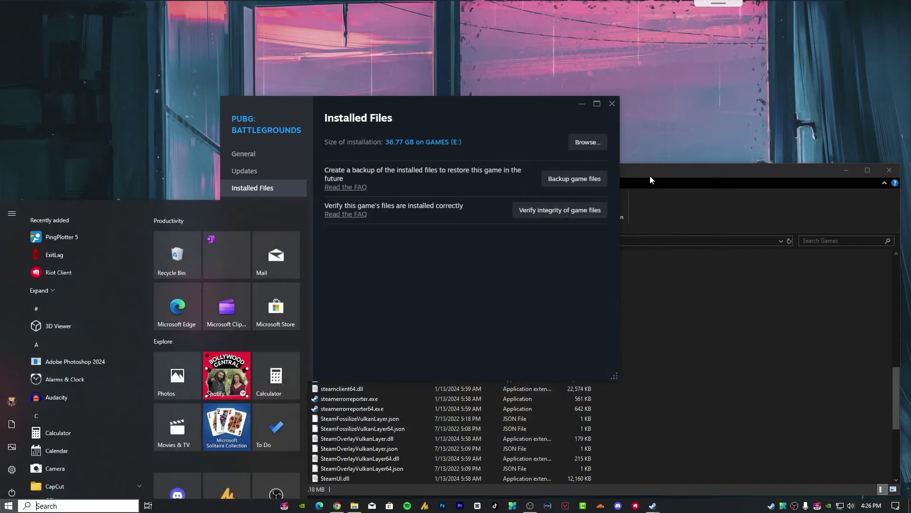
text(power)
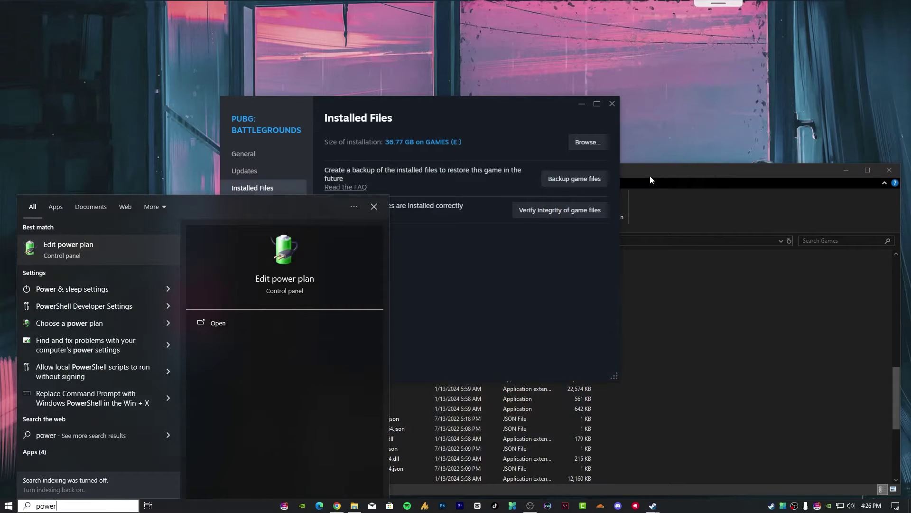
key(Return)
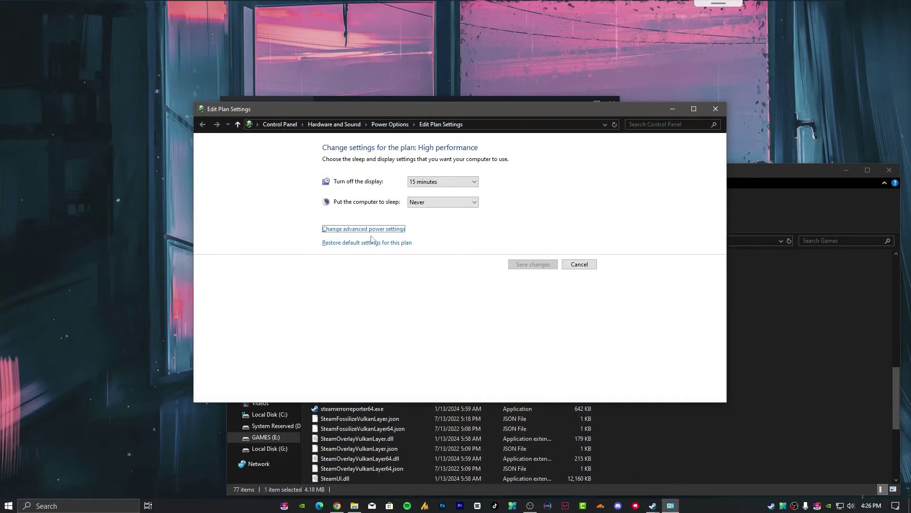
Keep High performance as the active plan in advanced power settings and close it
click(377, 229)
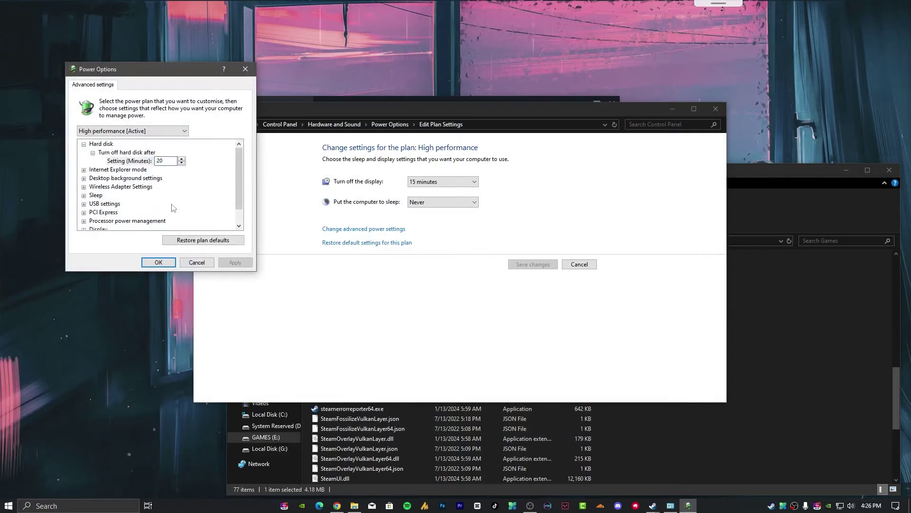
click(131, 131)
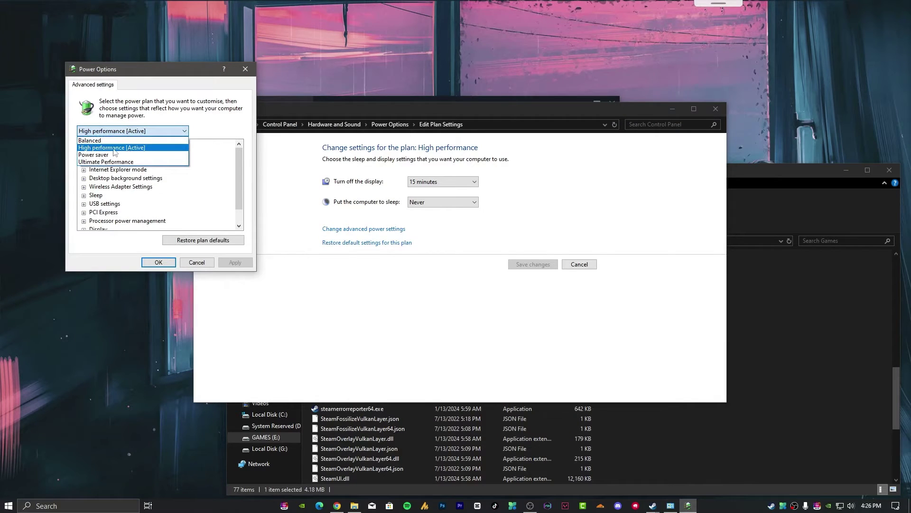
click(137, 148)
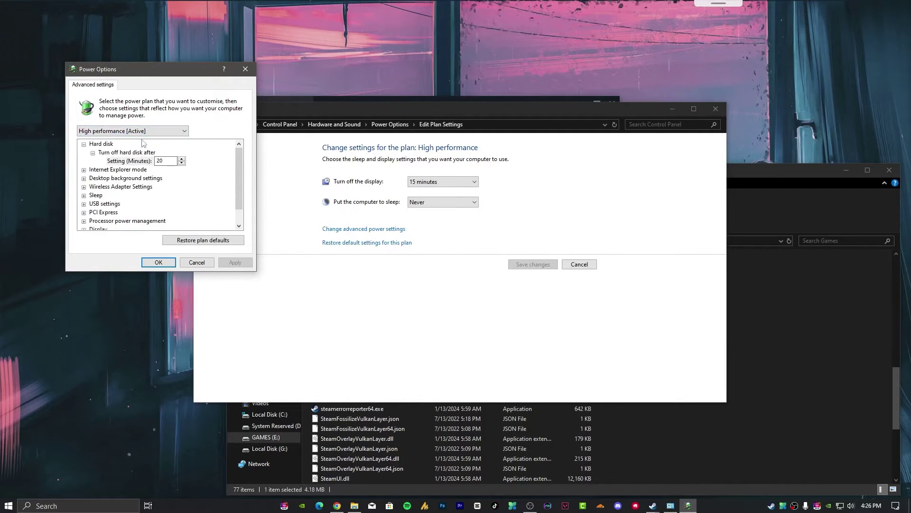
click(158, 262)
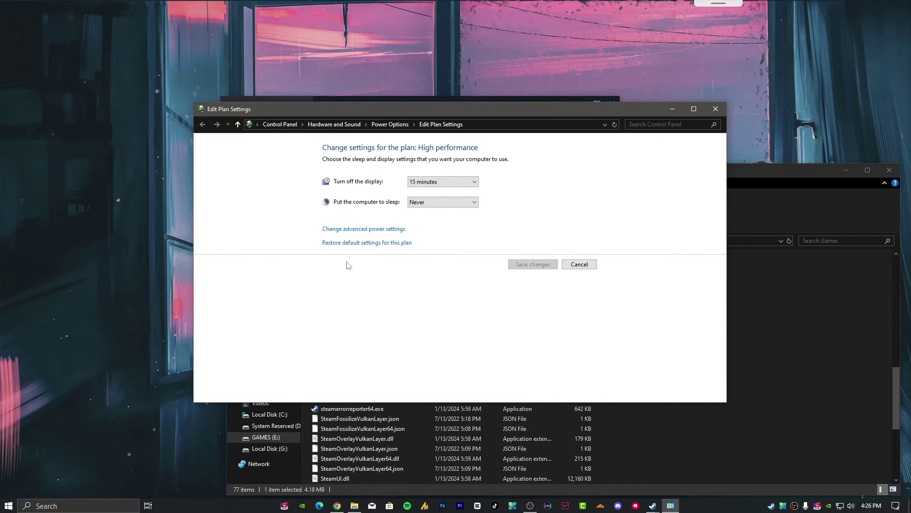
click(717, 112)
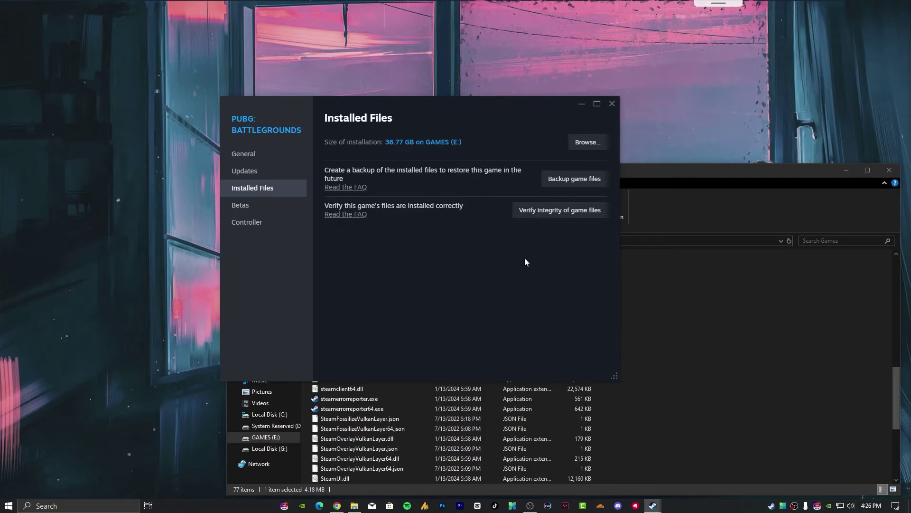
Close Steam properties and File Explorer, then open Settings' Privacy General page
click(612, 103)
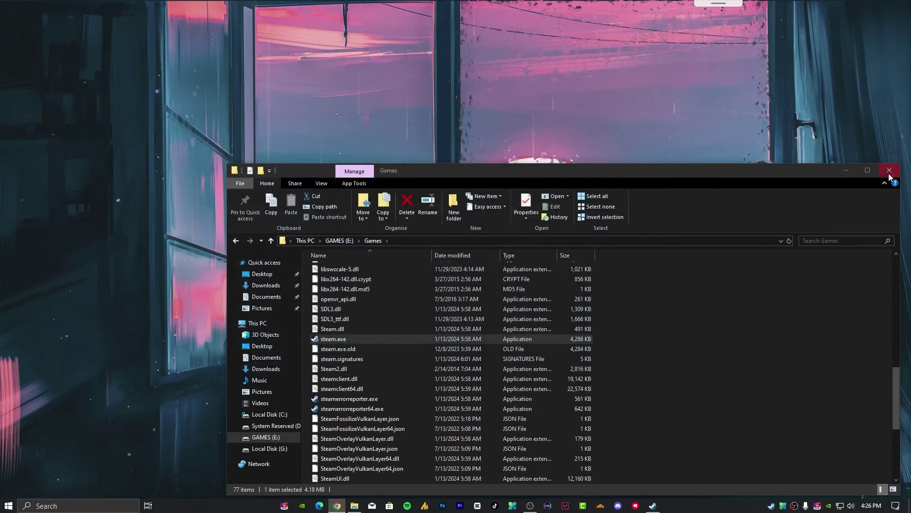
click(889, 170)
click(8, 506)
click(12, 465)
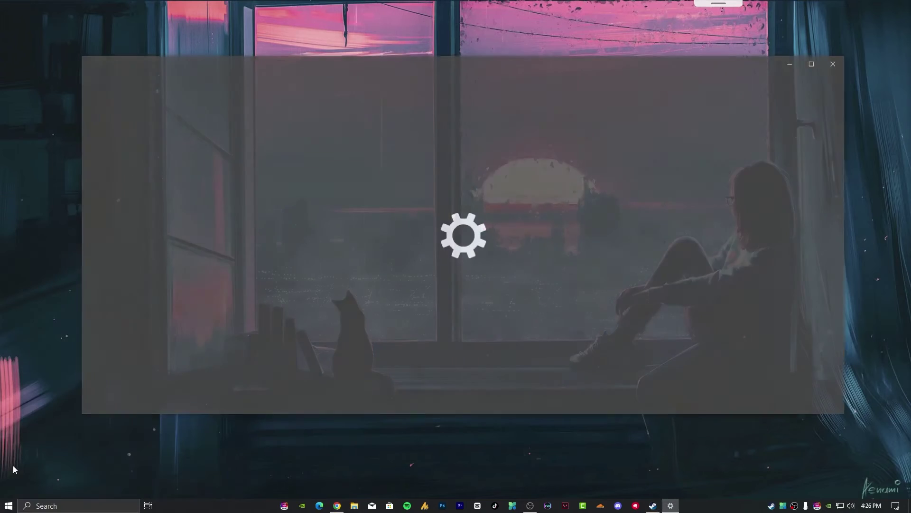
click(327, 318)
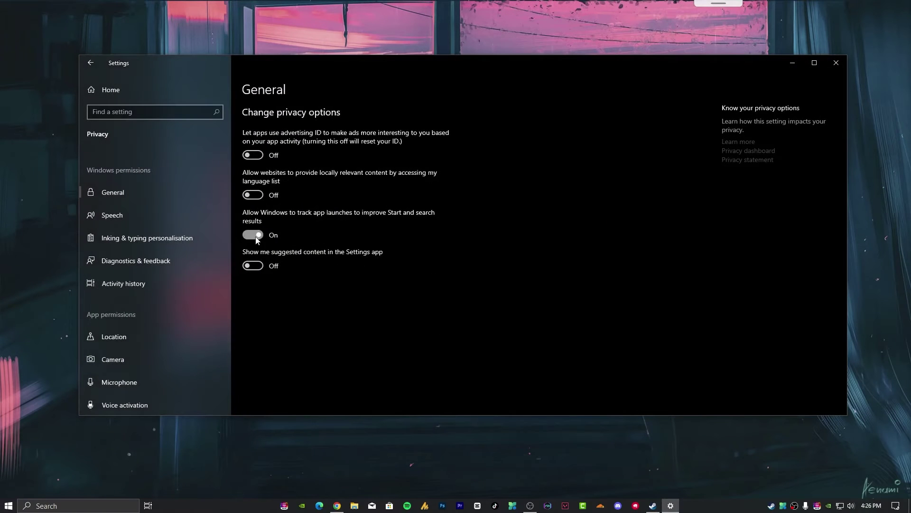
scroll(147, 355, down, 3)
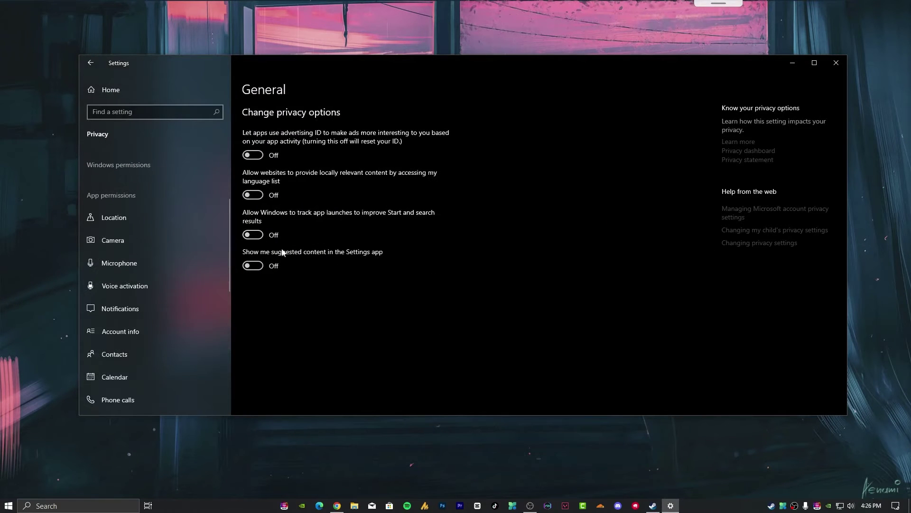
Turn 'Let apps run in the background' Off under Background apps and close Settings
scroll(141, 327, down, 5)
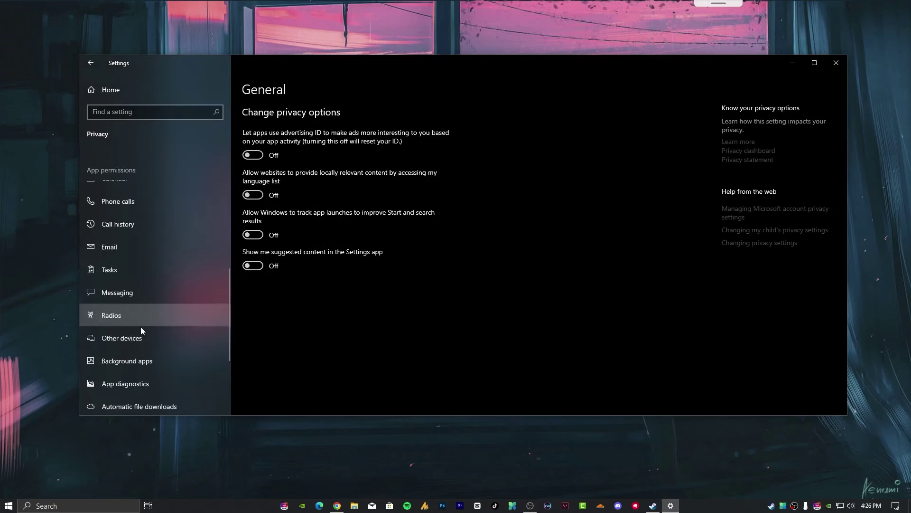
click(158, 363)
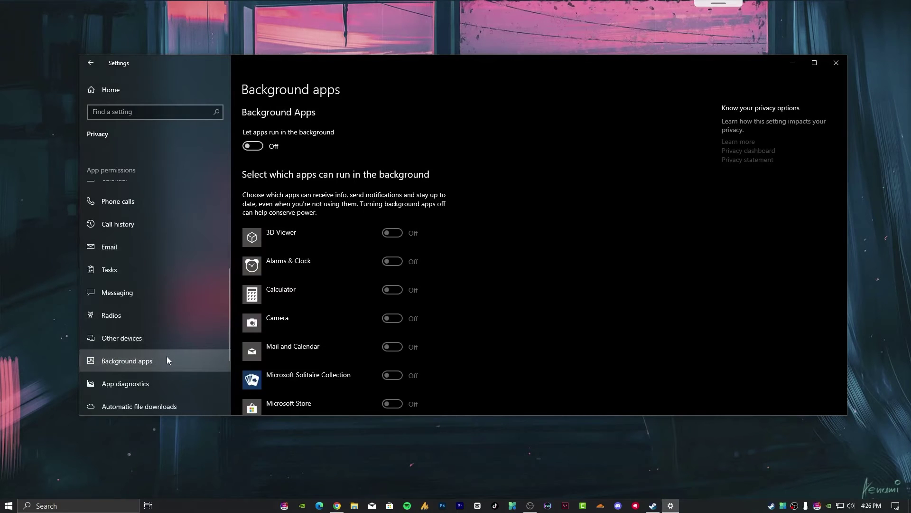
click(253, 147)
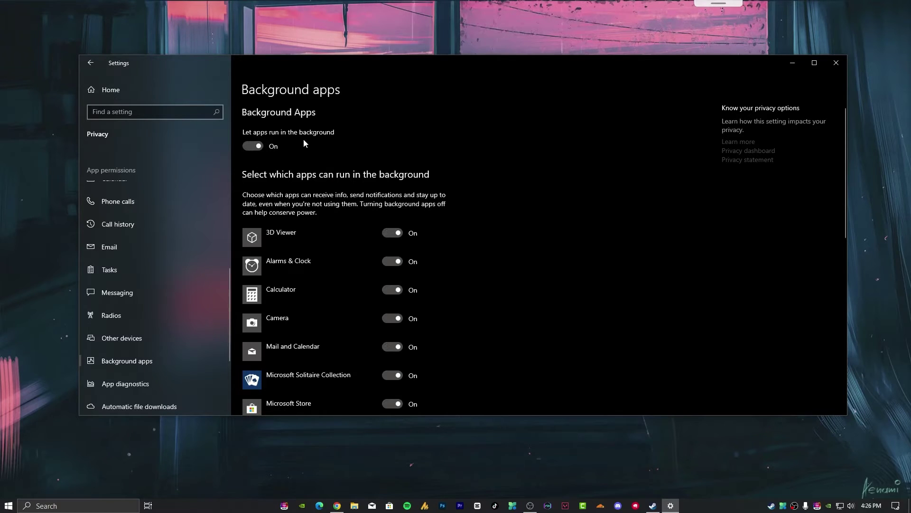
click(257, 147)
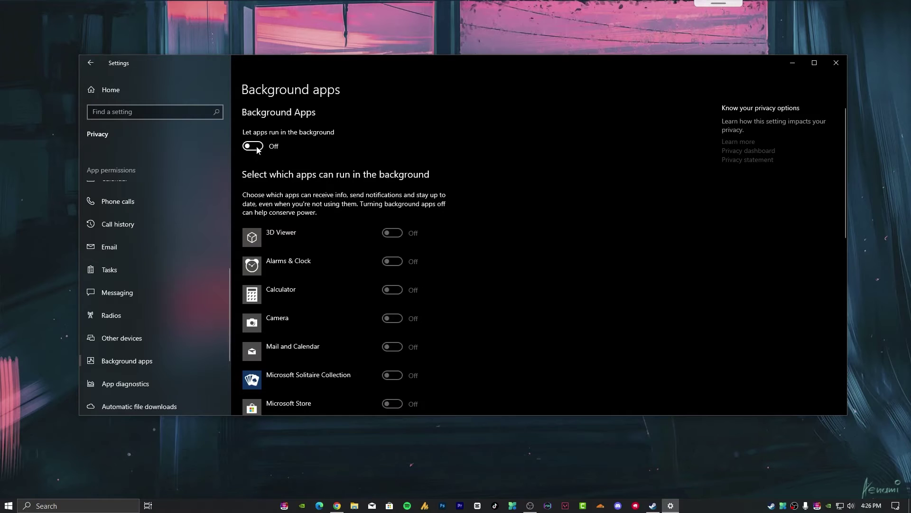
scroll(337, 318, down, 8)
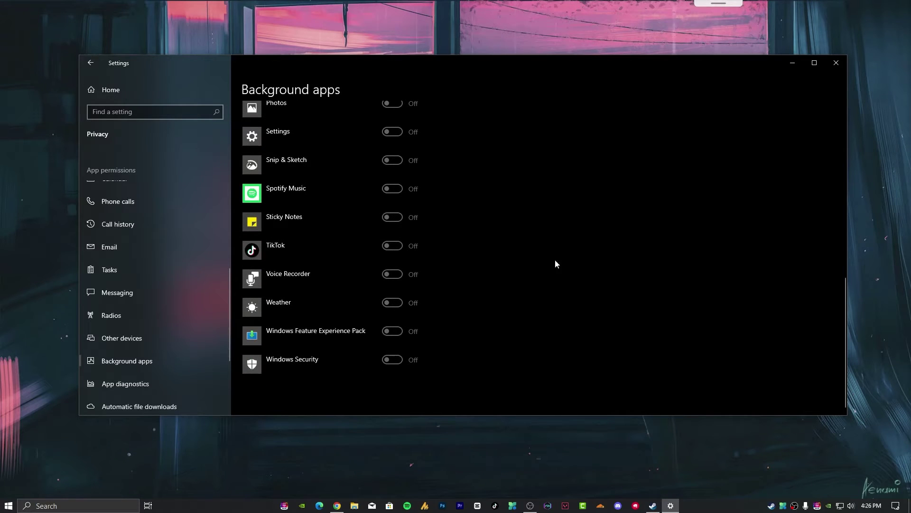
click(836, 62)
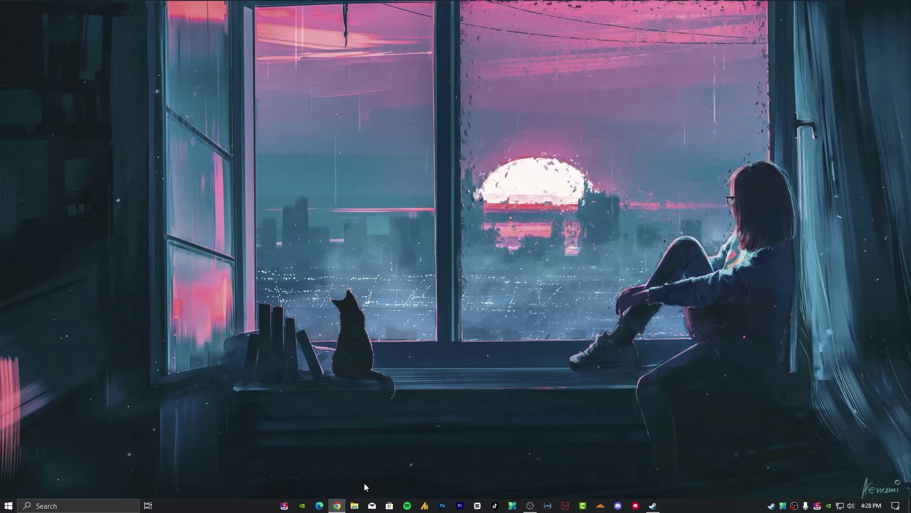
Open Chrome maximized and go to its System settings
click(337, 505)
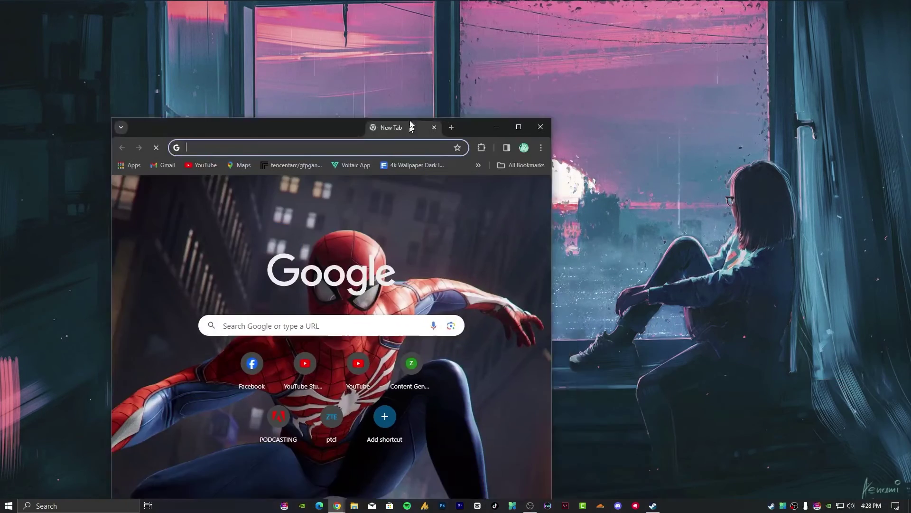
double_click(411, 126)
click(900, 30)
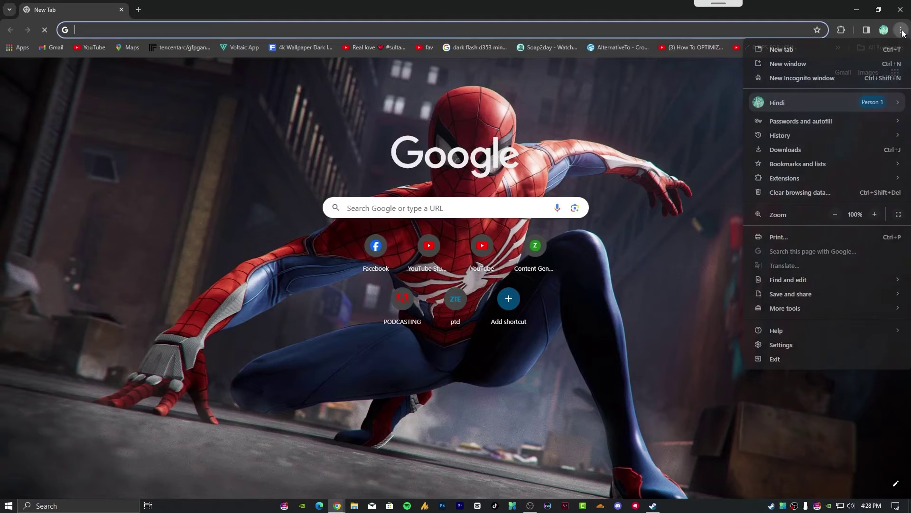
click(782, 343)
click(64, 315)
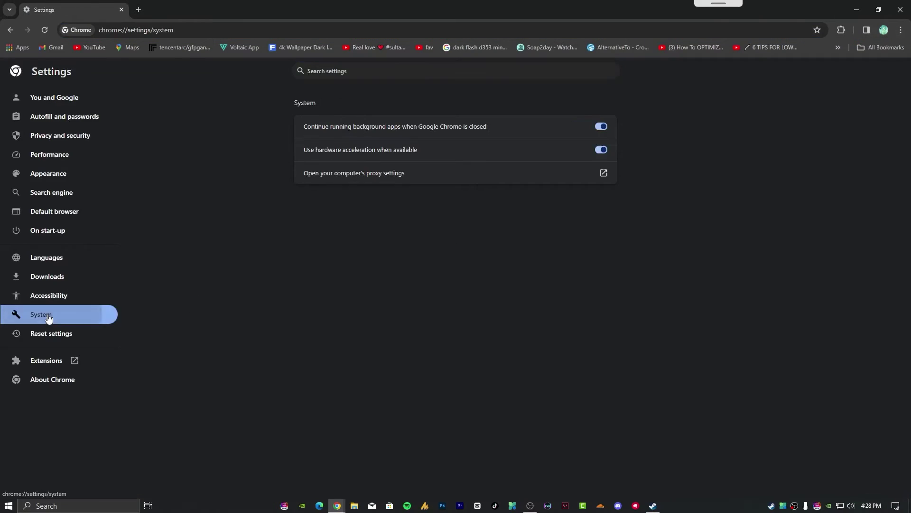
Turn off background apps after closing and hardware acceleration, then close Chrome
click(602, 127)
click(602, 150)
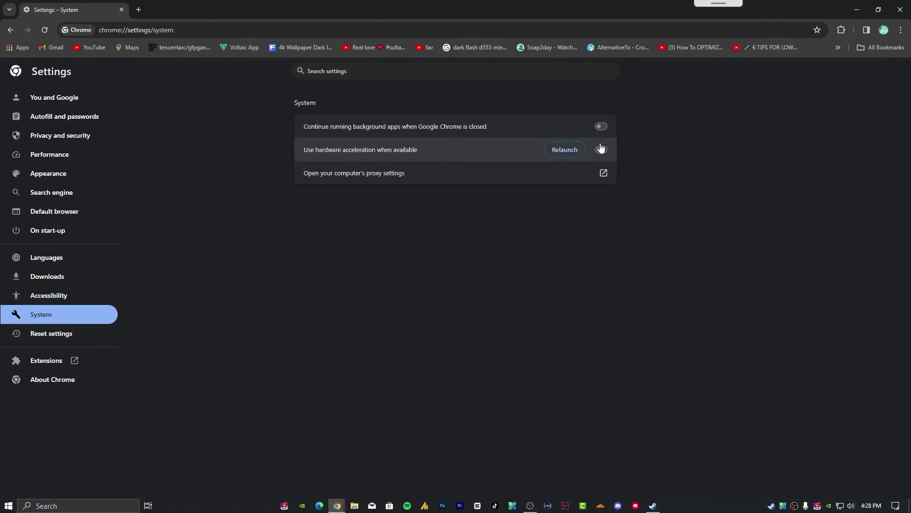
click(901, 10)
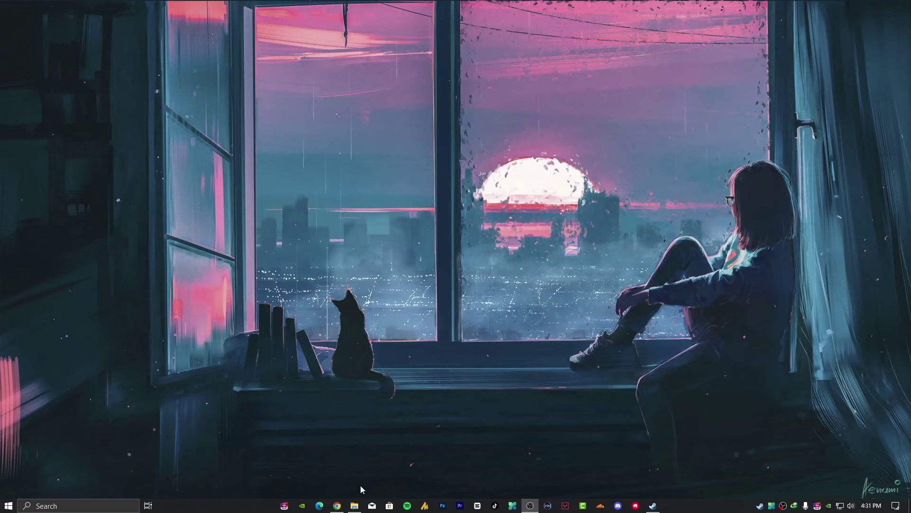
Open fps boost > WF > Batch Optimizations and run the Clear DNS Cache script
click(354, 505)
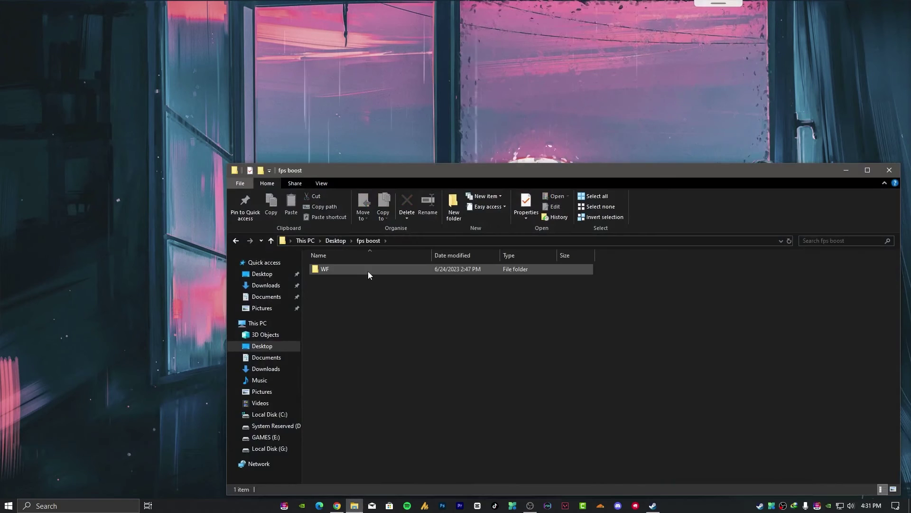
double_click(368, 271)
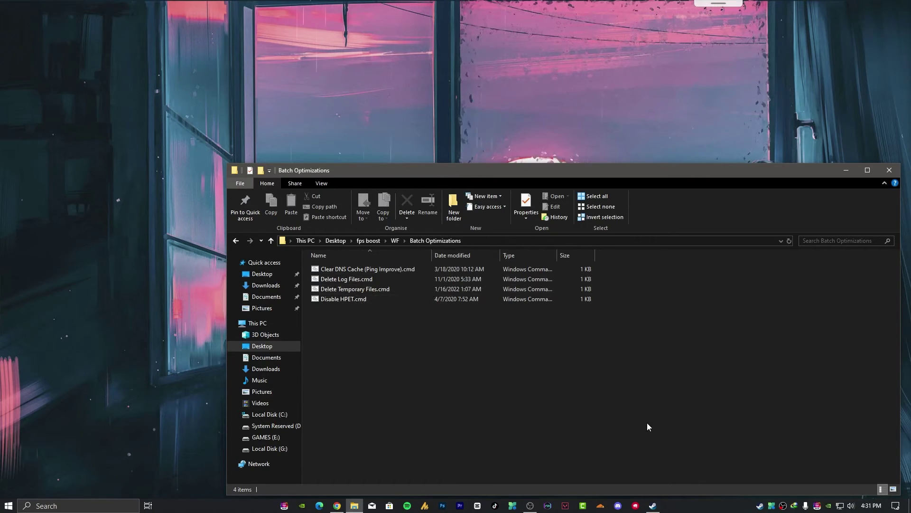
right_click(373, 270)
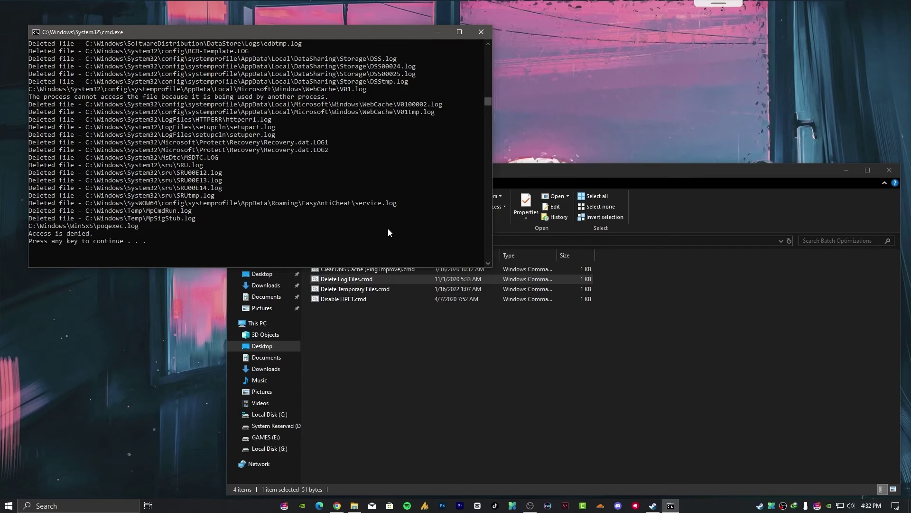
key(Return)
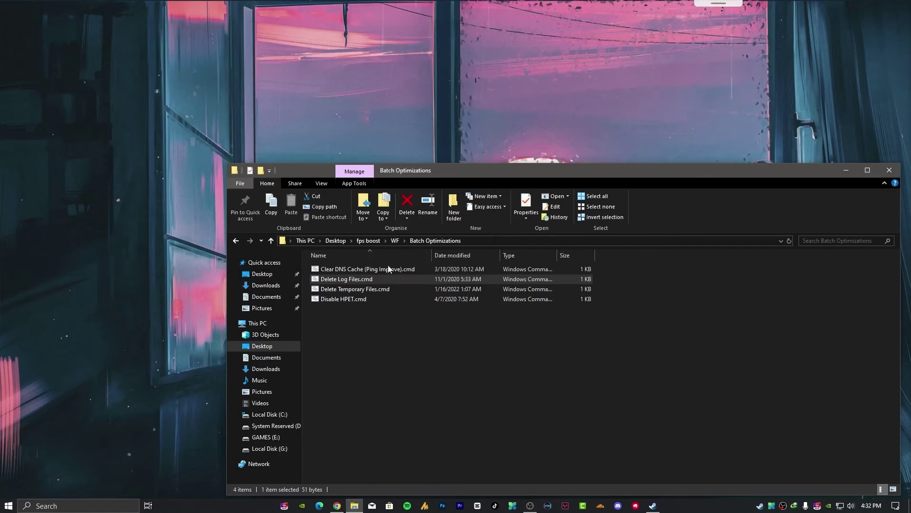
Run the Delete Temporary Files and Disable HPET scripts as administrator
double_click(354, 290)
key(space)
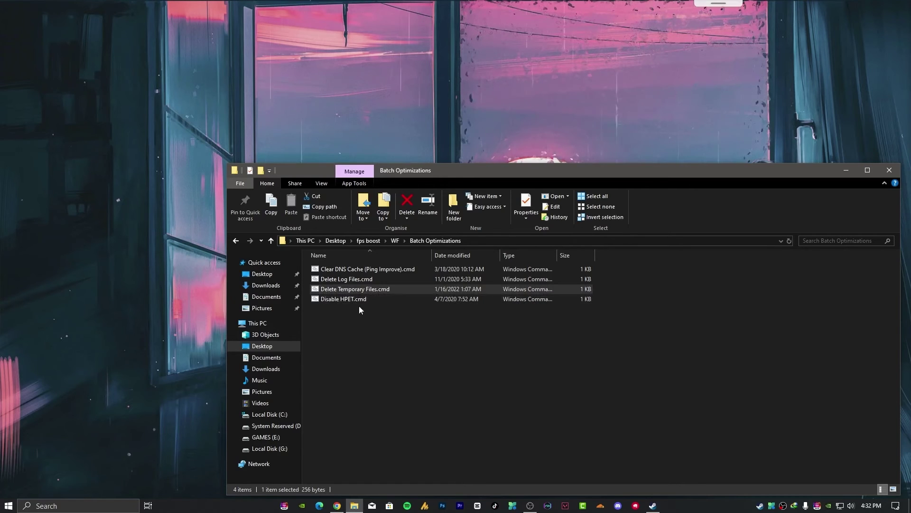
click(339, 303)
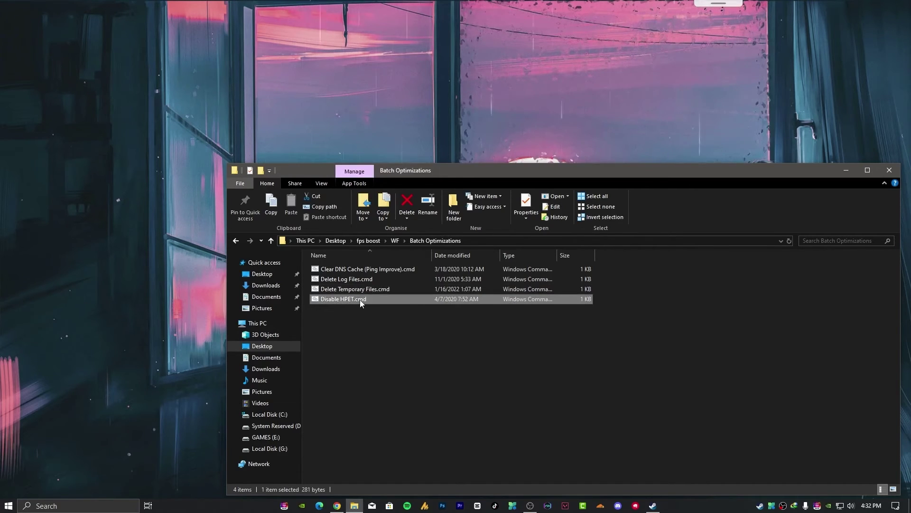
right_click(360, 300)
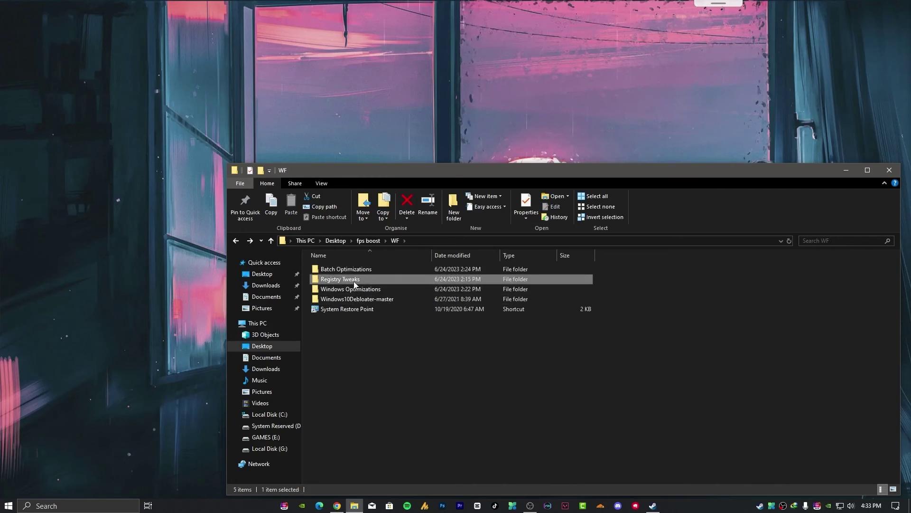
Merge Full Screen Optimization.reg from the Registry Tweaks folder into the registry
double_click(355, 279)
right_click(366, 268)
click(380, 35)
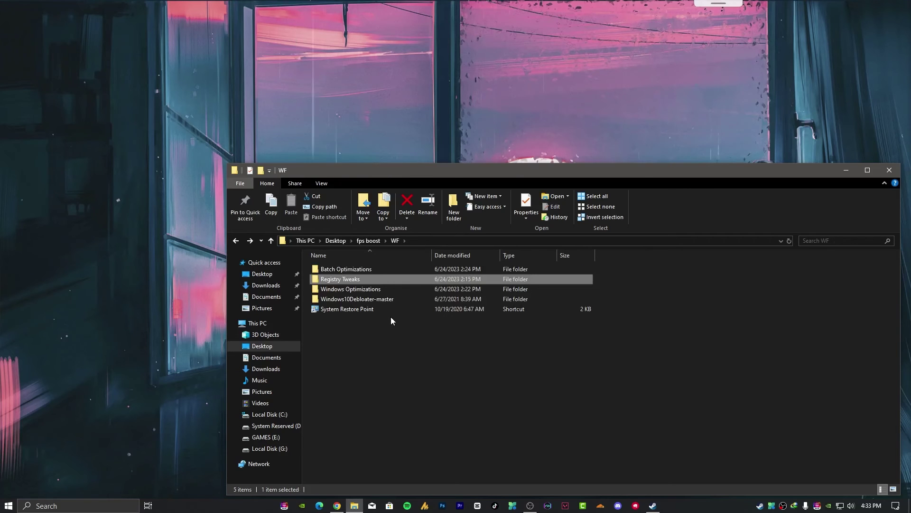
Back in the WF folder, open Windows Optimizations
click(392, 332)
key(ctrl+a)
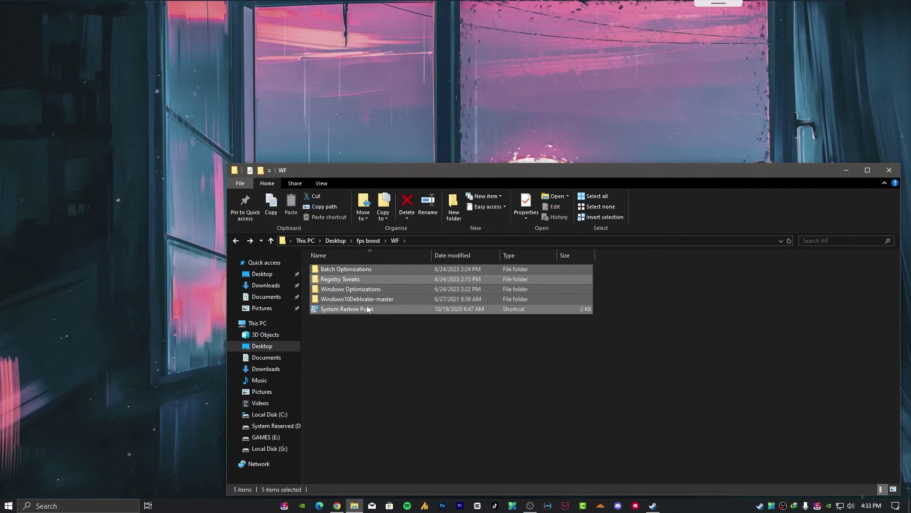
click(370, 289)
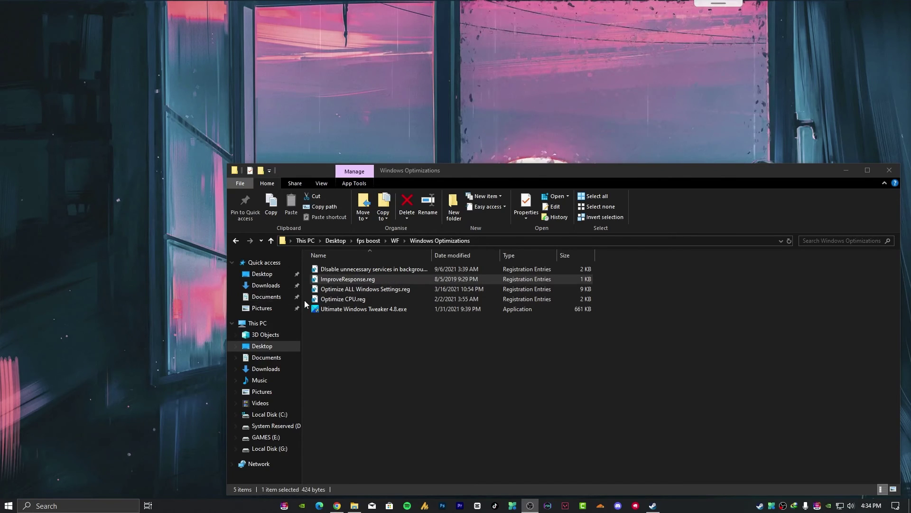
Merge the Optimize ALL Windows Settings and Optimize CPU .reg files into the registry
click(384, 288)
right_click(383, 287)
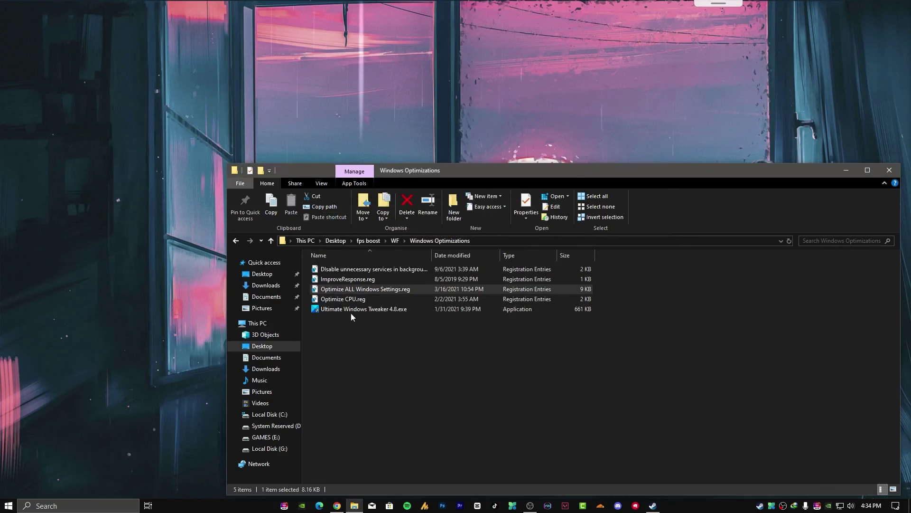
click(351, 299)
right_click(366, 298)
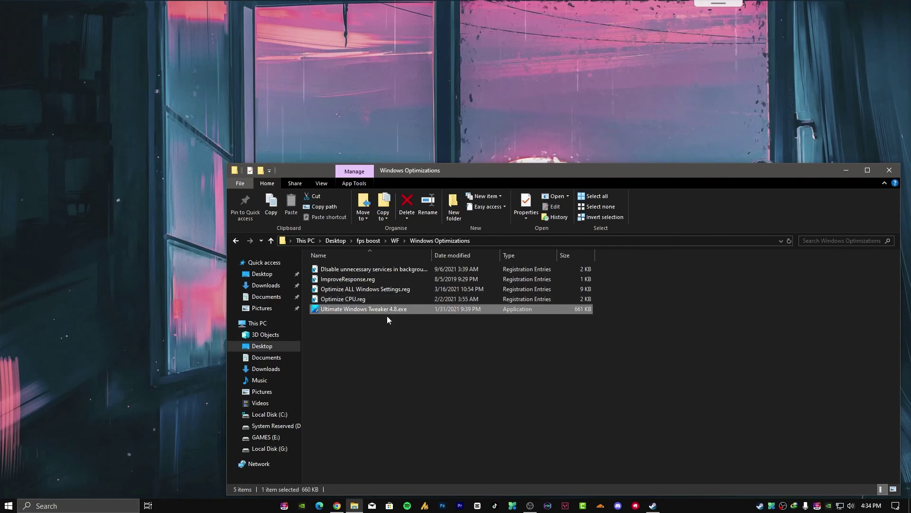
Delete Ultimate Windows Tweaker 4.8.exe and go back up to the WF folder
key(Delete)
key(alt+Up)
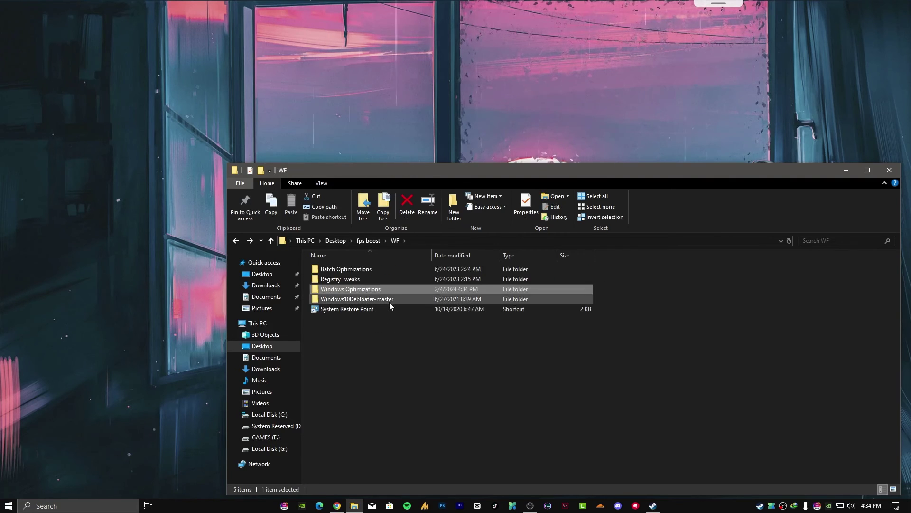
click(389, 302)
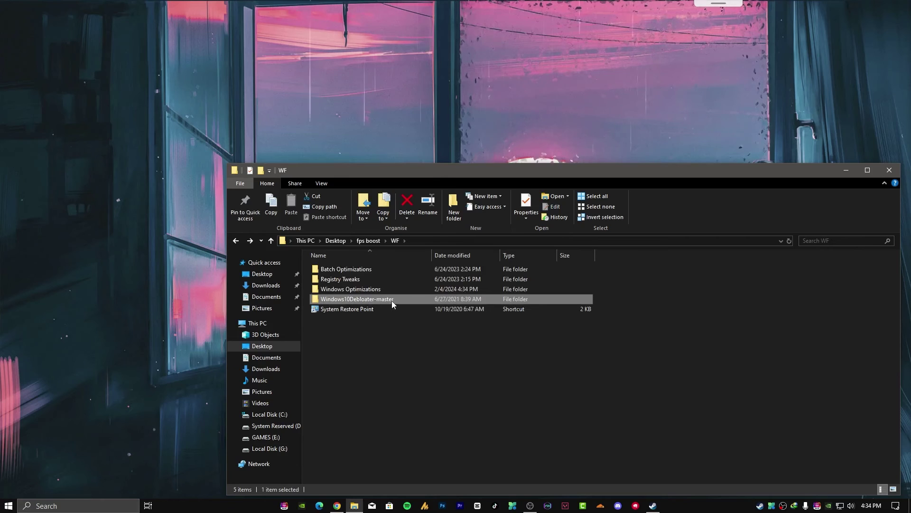
Run Windows10DebloaterGUI.ps1 with PowerShell and use REMOVE ALL BLOATWARE until 'Finished all tasks.'
double_click(392, 303)
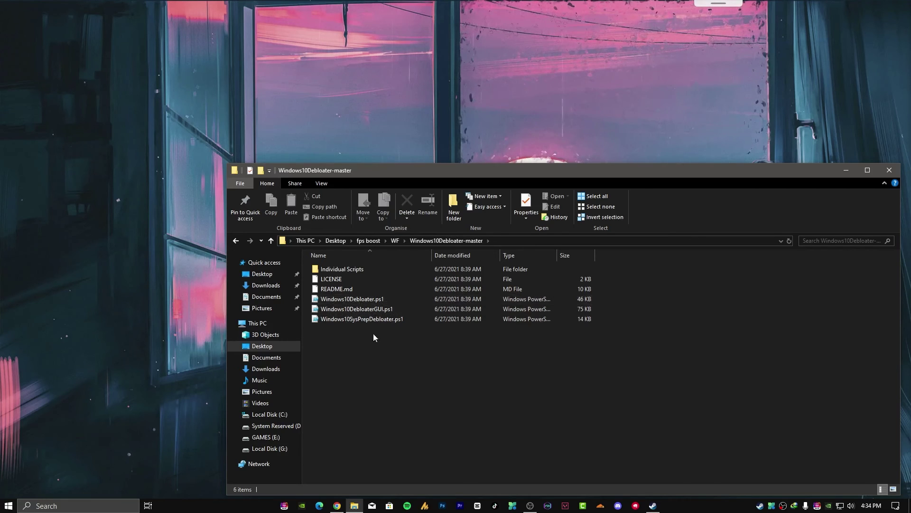
right_click(331, 309)
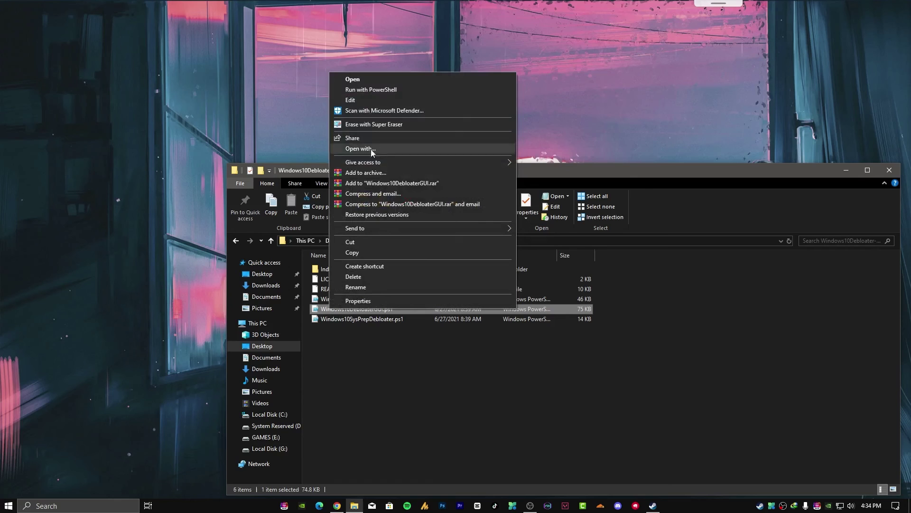
click(382, 90)
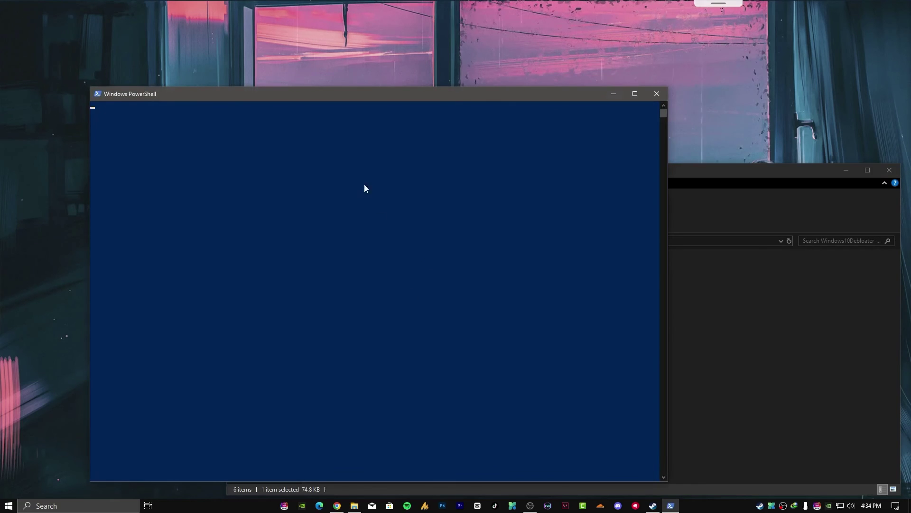
drag(346, 92, 349, 66)
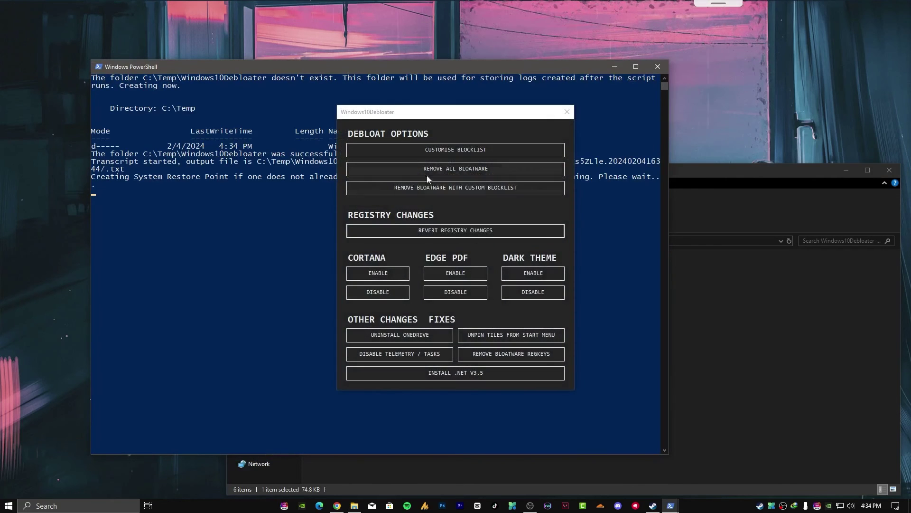
click(460, 169)
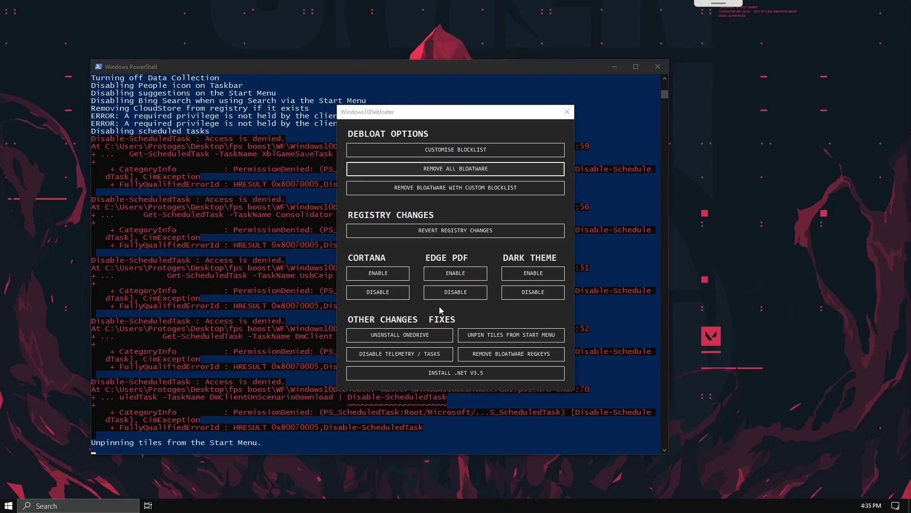
click(364, 420)
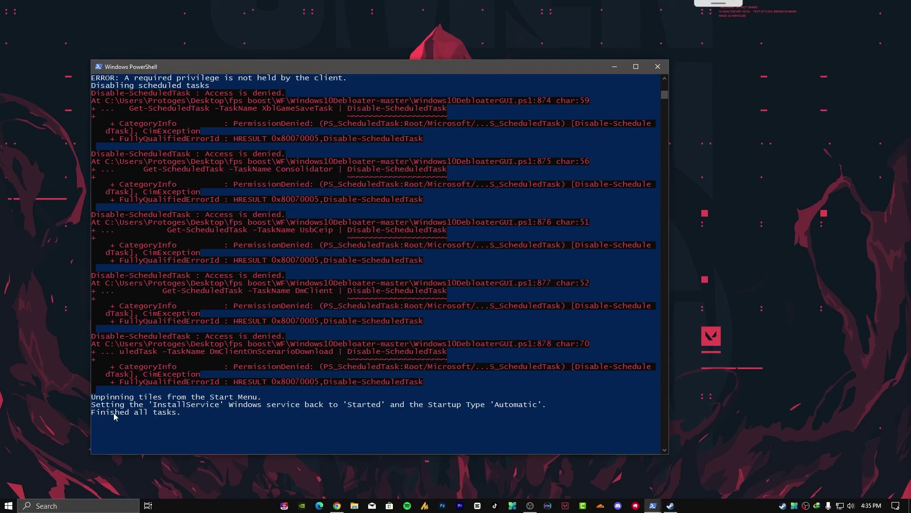
drag(93, 413, 183, 418)
Close PowerShell, switch Game Mode off under Settings > Gaming, and close Settings
key(alt+F4)
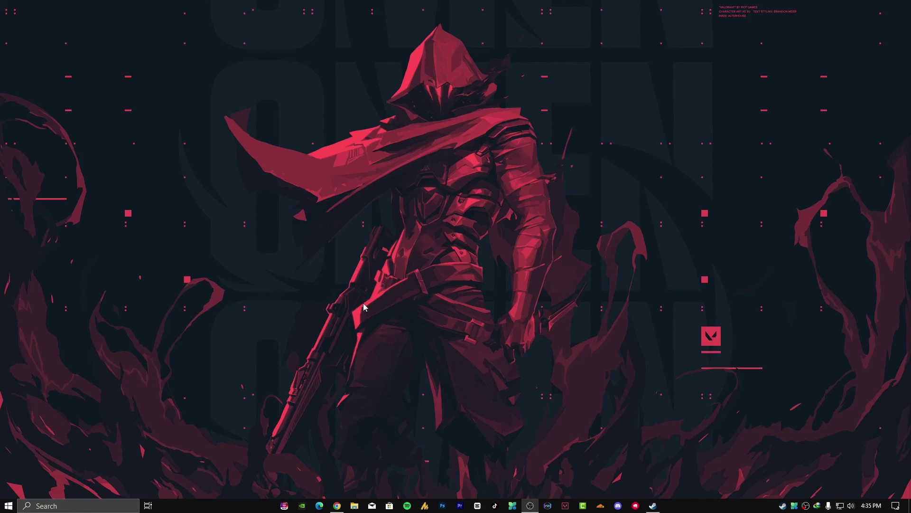
click(8, 506)
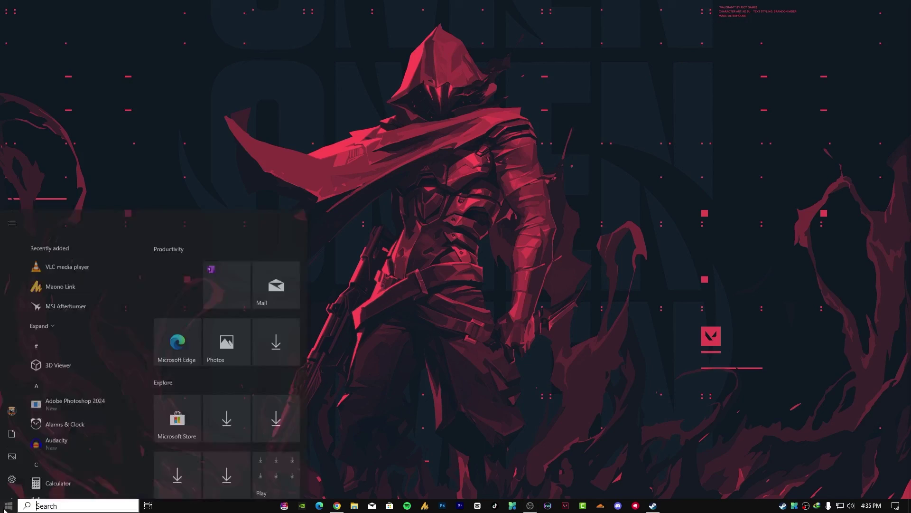
click(14, 464)
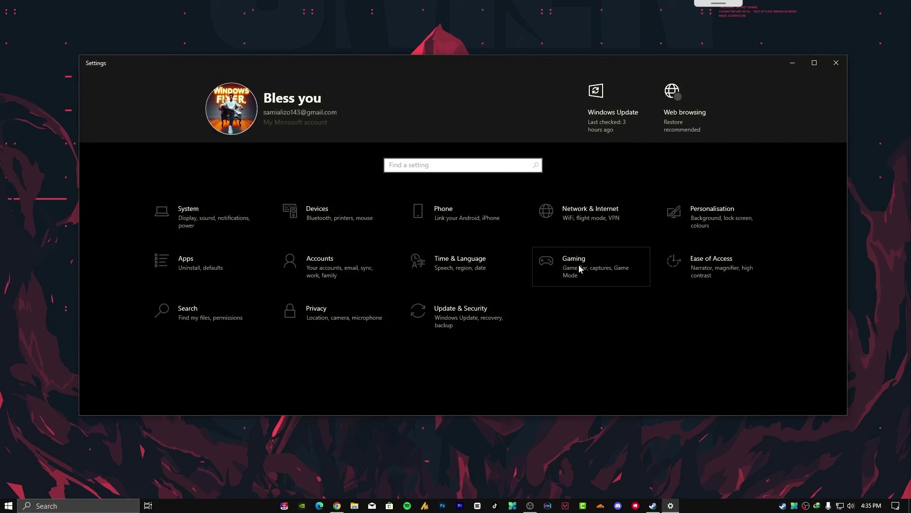
click(612, 266)
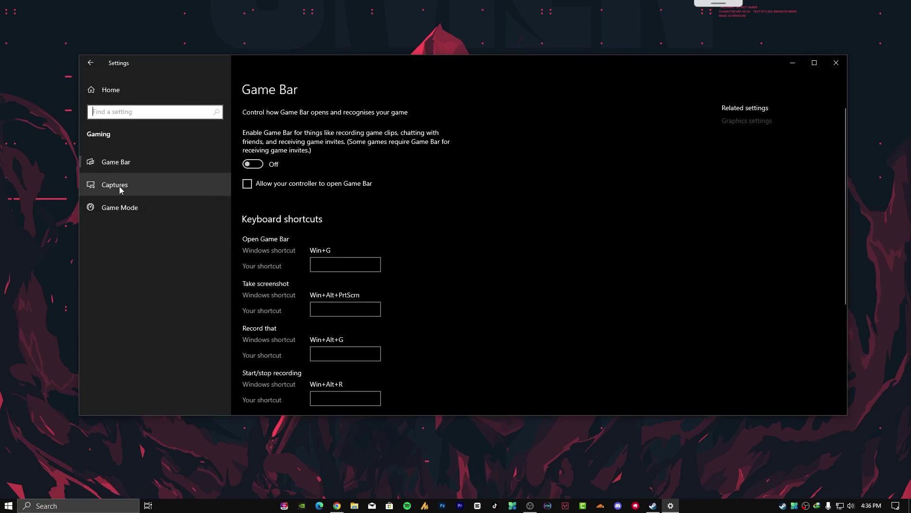
click(121, 206)
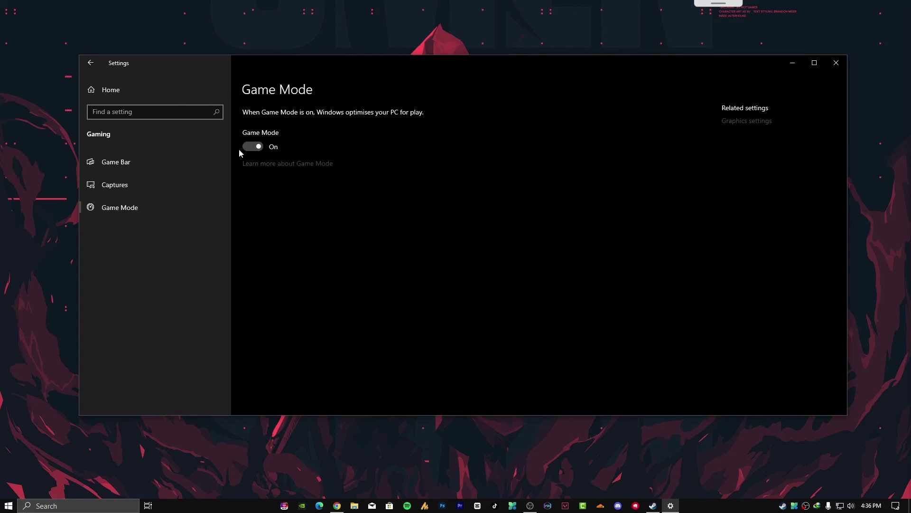
click(254, 147)
click(836, 62)
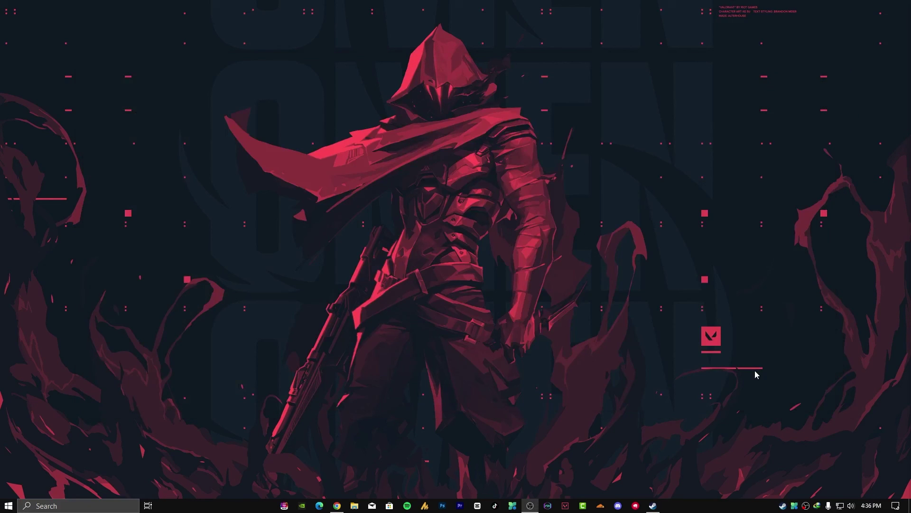